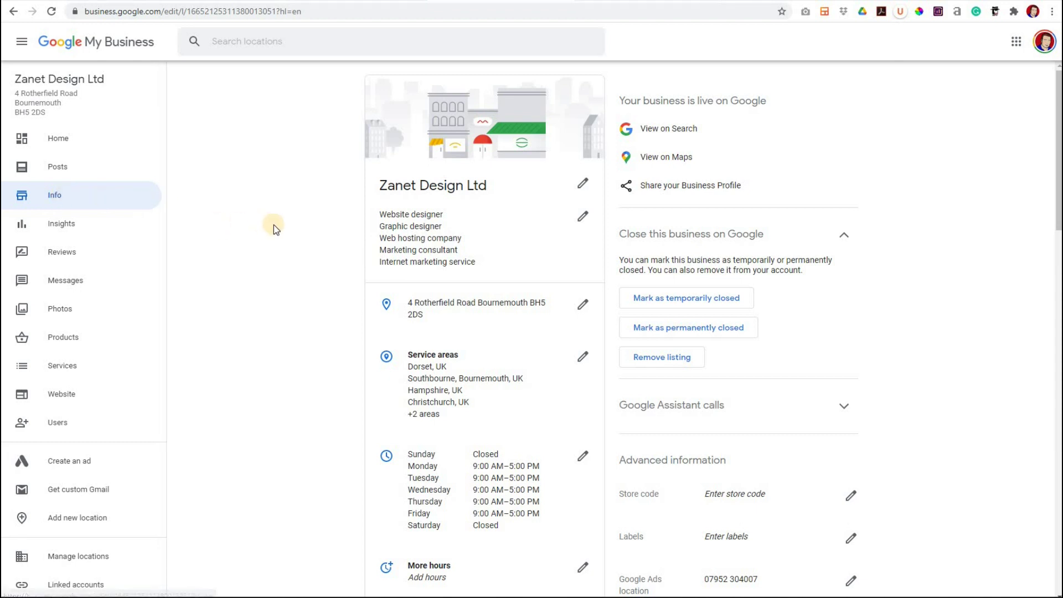
Scroll down the Info page and open the 'From the business' attributes editor.
scroll(273, 225, "down", 10)
scroll(297, 232, "down", 5)
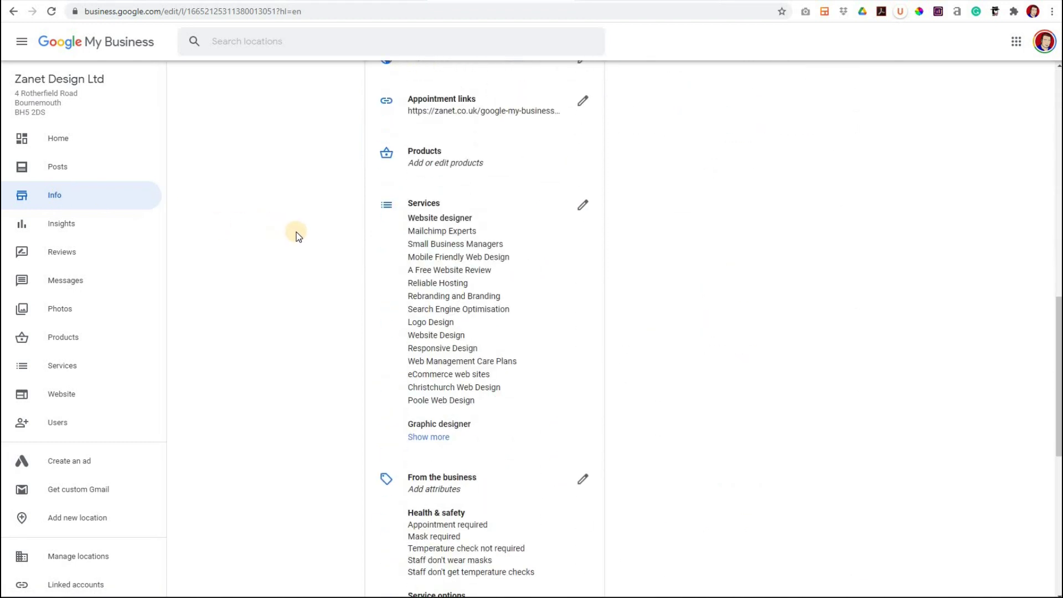
scroll(506, 343, "up", 2)
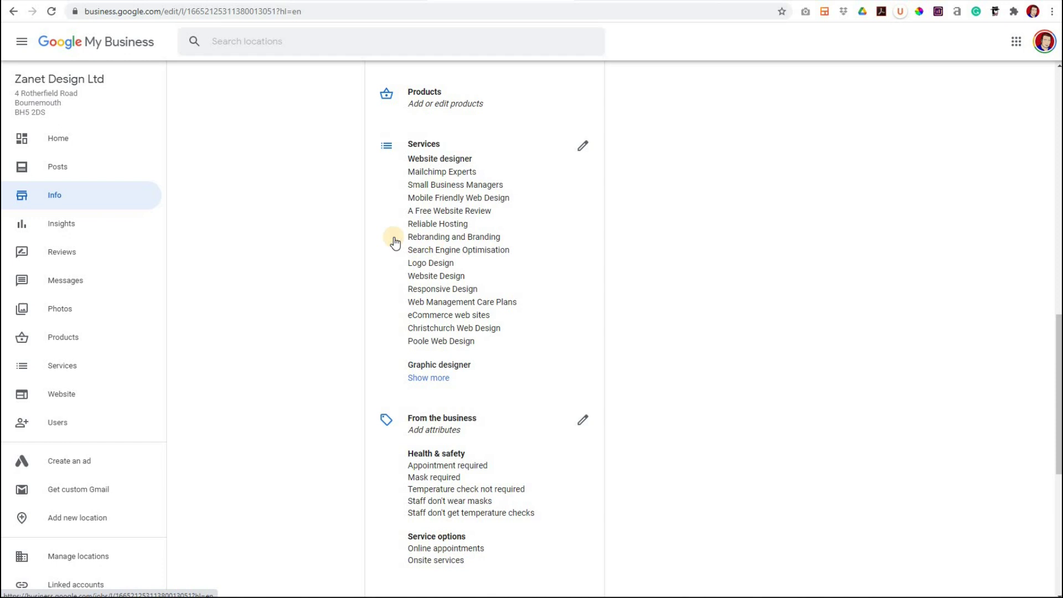
scroll(285, 285, "down", 4)
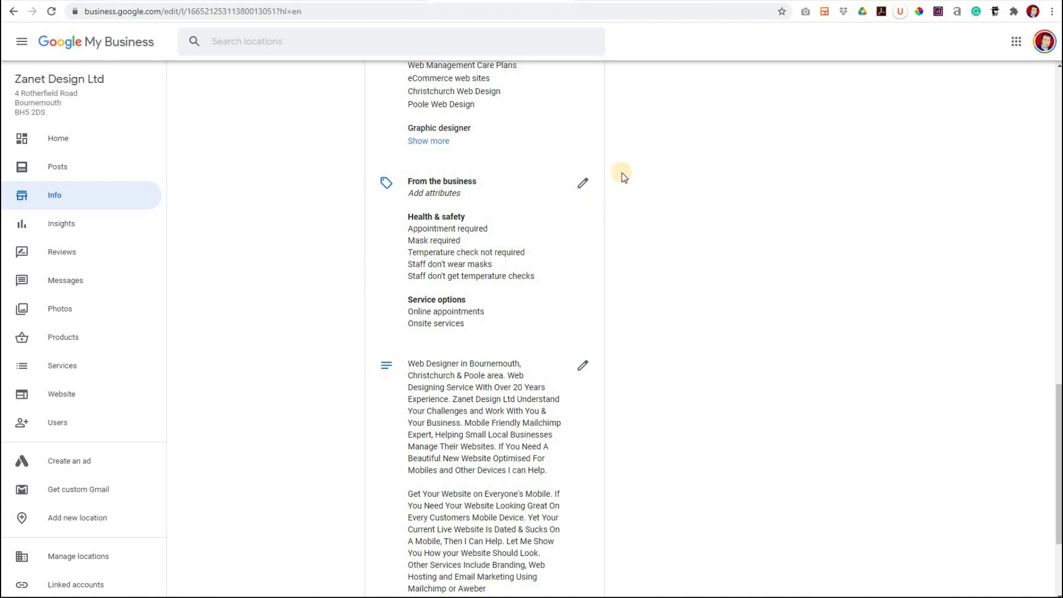
left_click(583, 186)
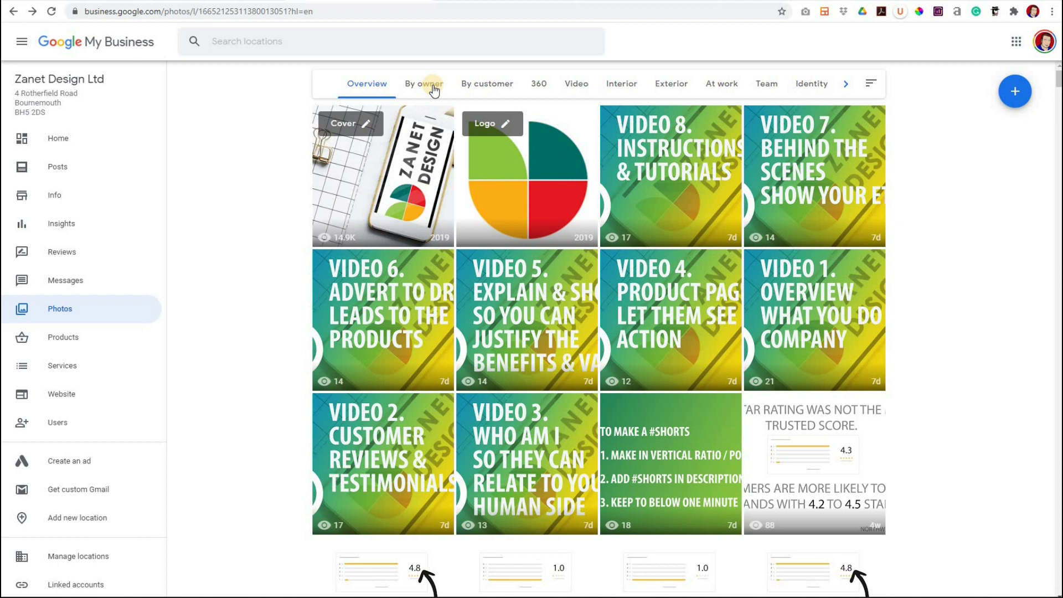
Browse the By customer, 360, Video, Interior, Exterior, At work, Team and Identity photo categories.
left_click(489, 88)
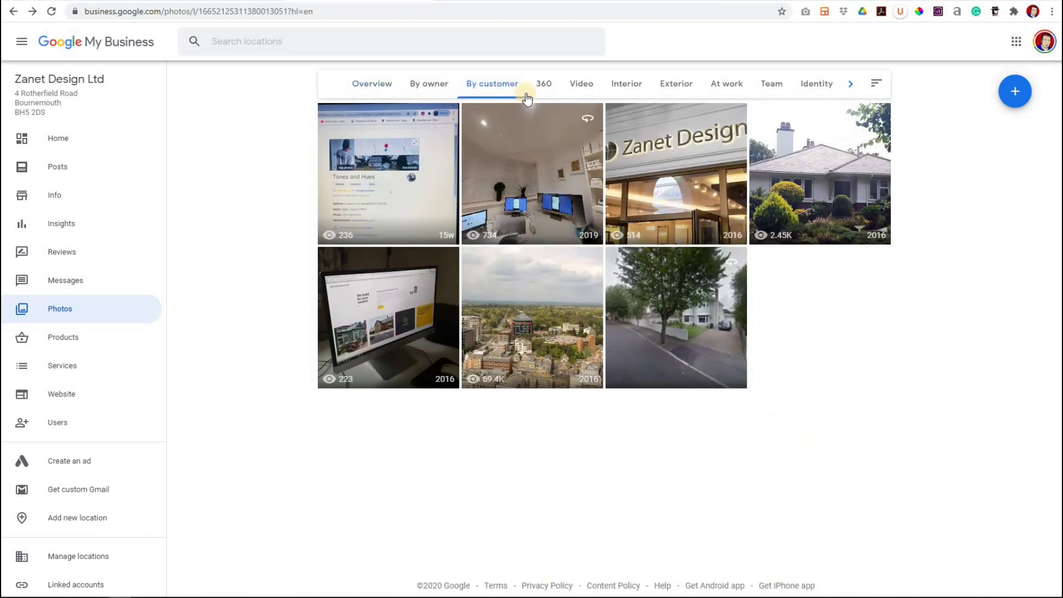
left_click(544, 85)
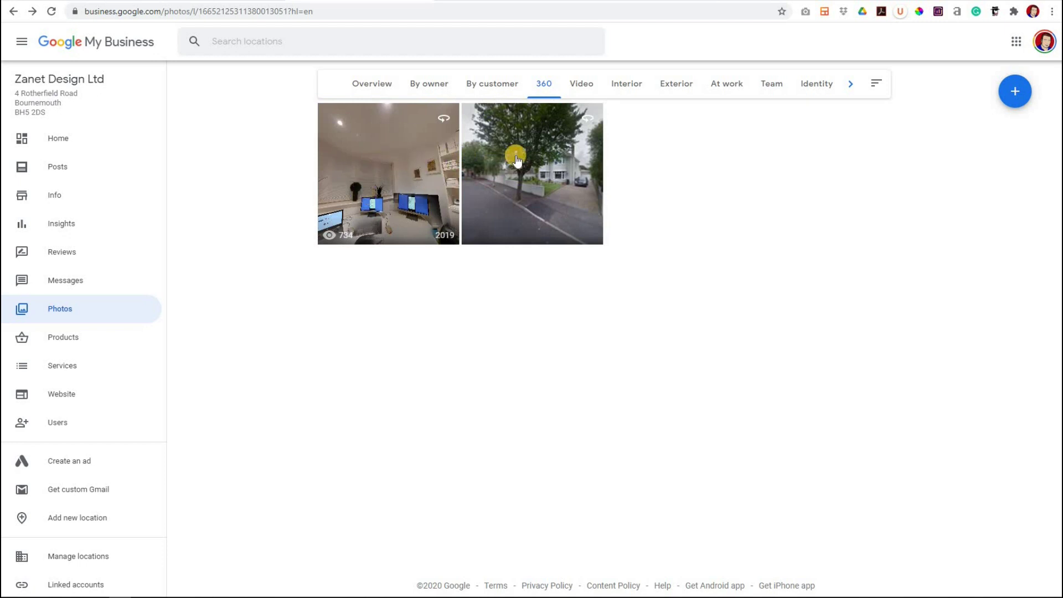
left_click(585, 89)
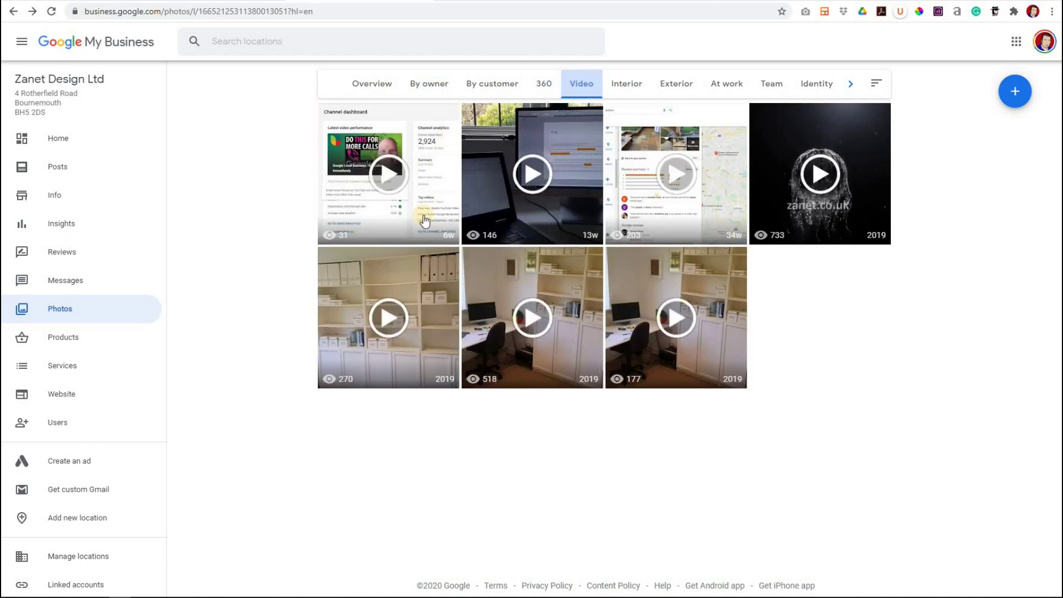
left_click(633, 88)
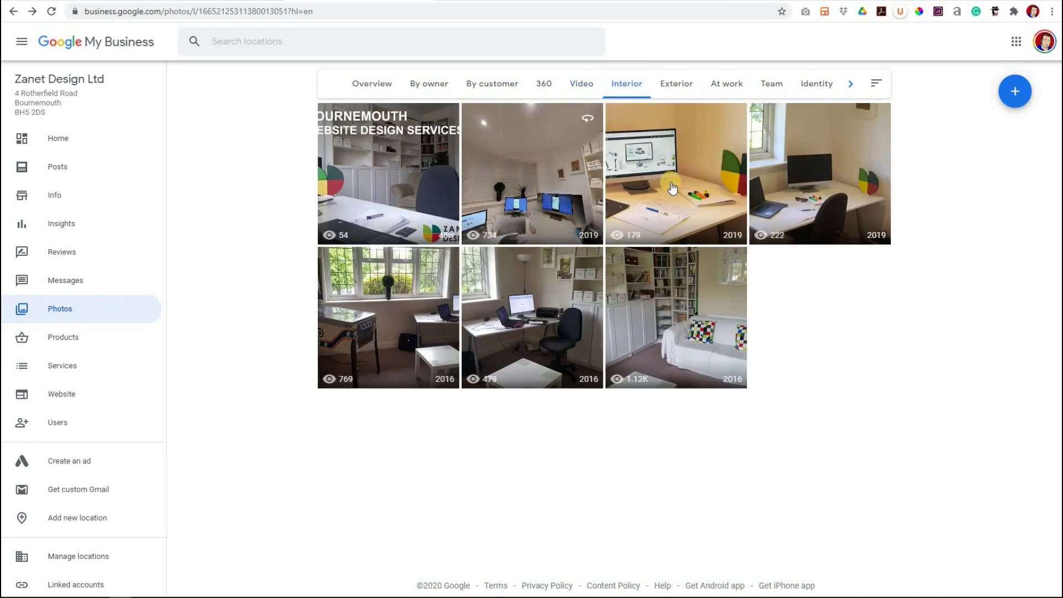
left_click(686, 89)
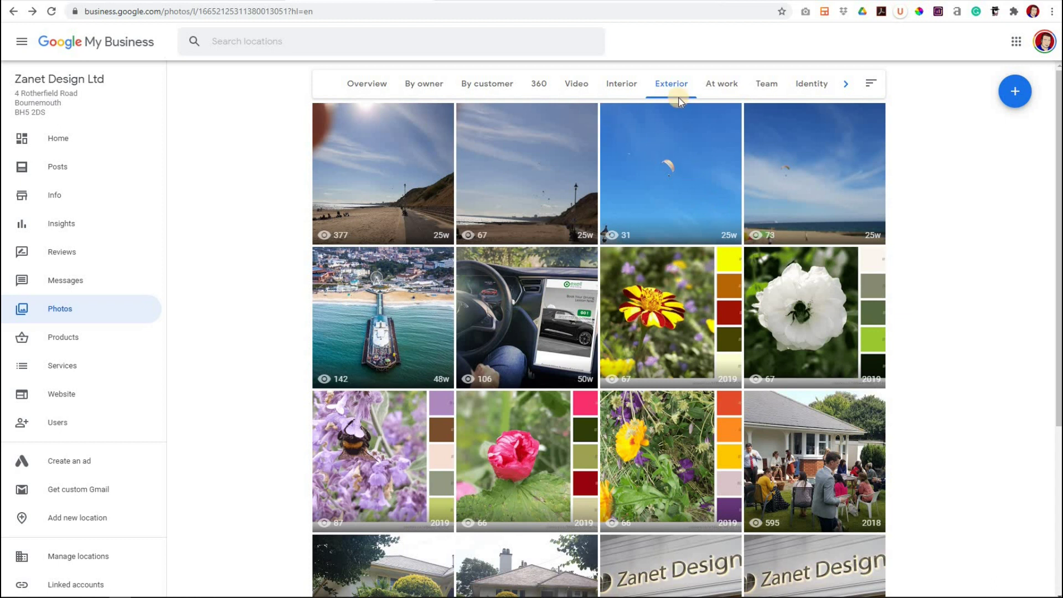
left_click(724, 84)
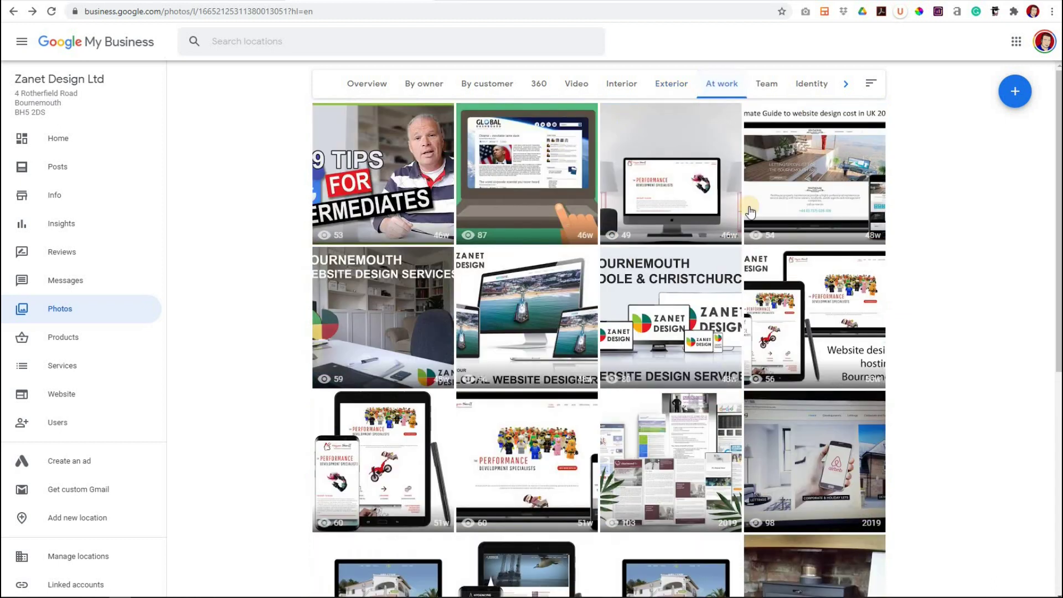
left_click(771, 89)
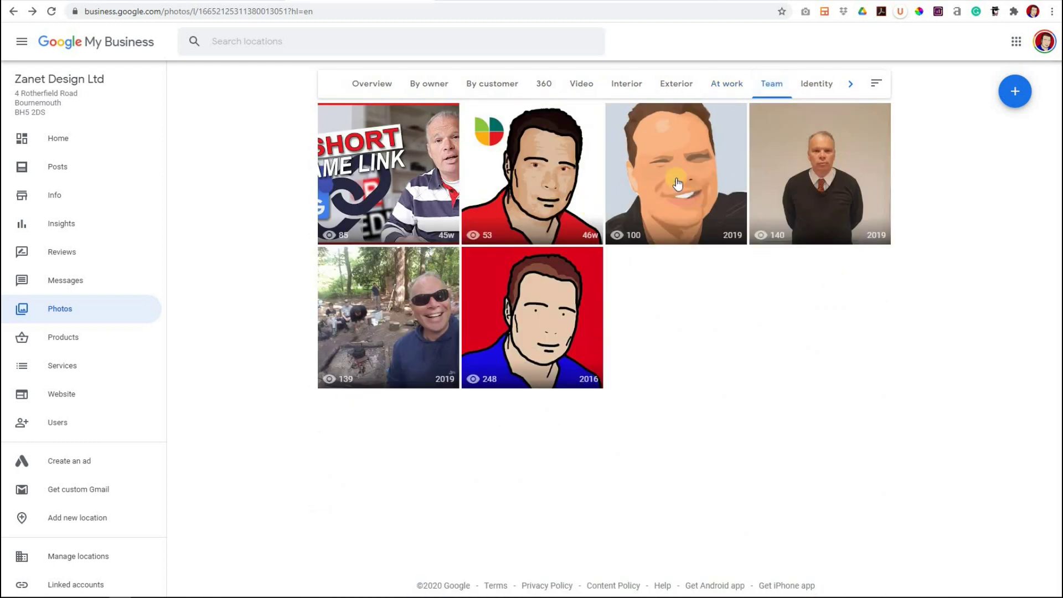
left_click(815, 89)
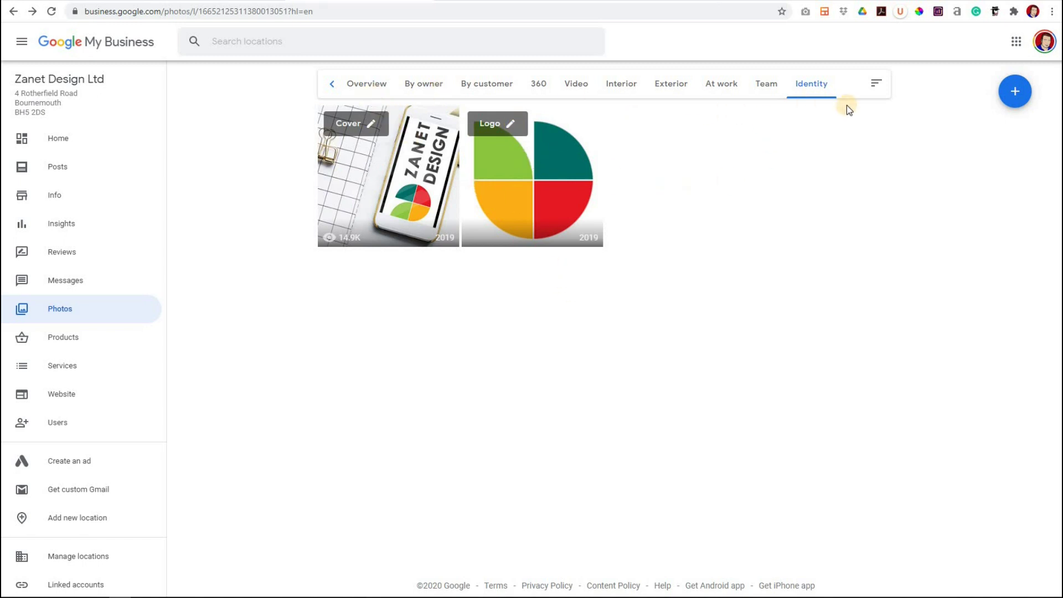
Tag the Zanet GMB Kickstarter image in the photo Overview with the At Work category.
left_click(364, 87)
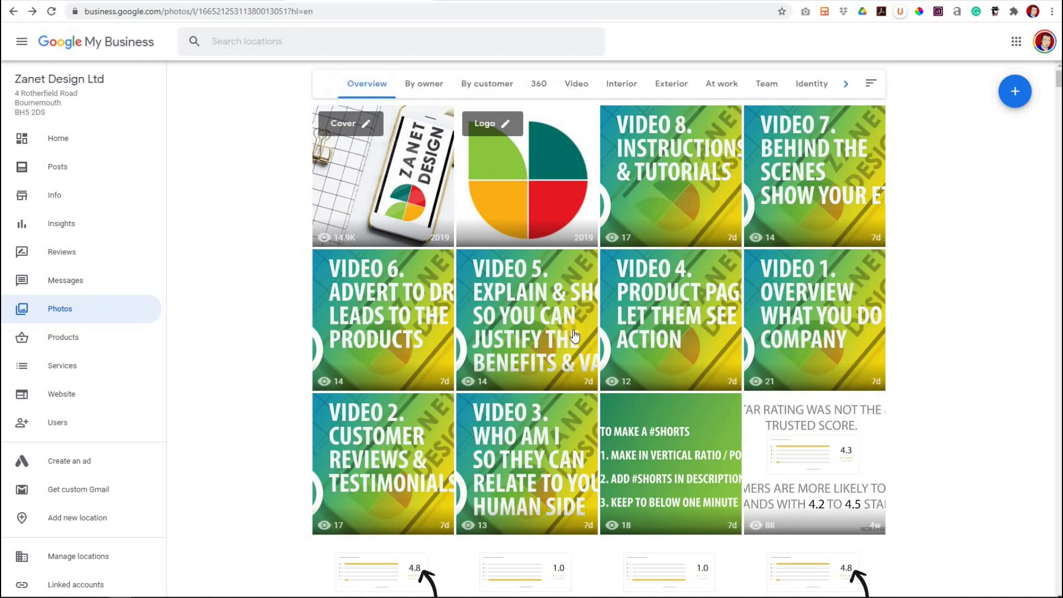
scroll(574, 332, "down", 20)
scroll(574, 333, "down", 20)
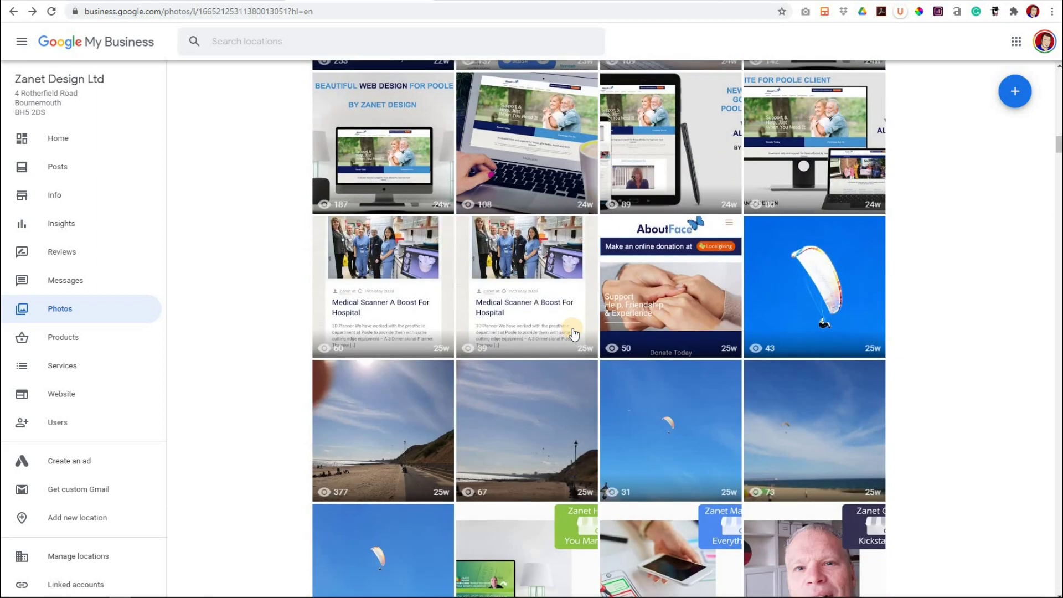
scroll(574, 332, "down", 3)
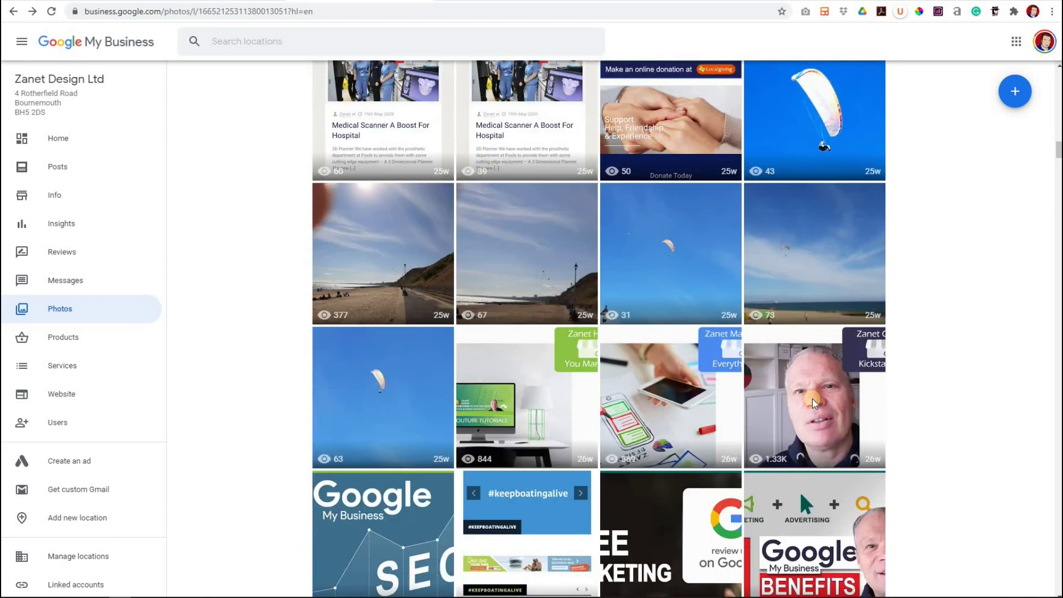
left_click(813, 405)
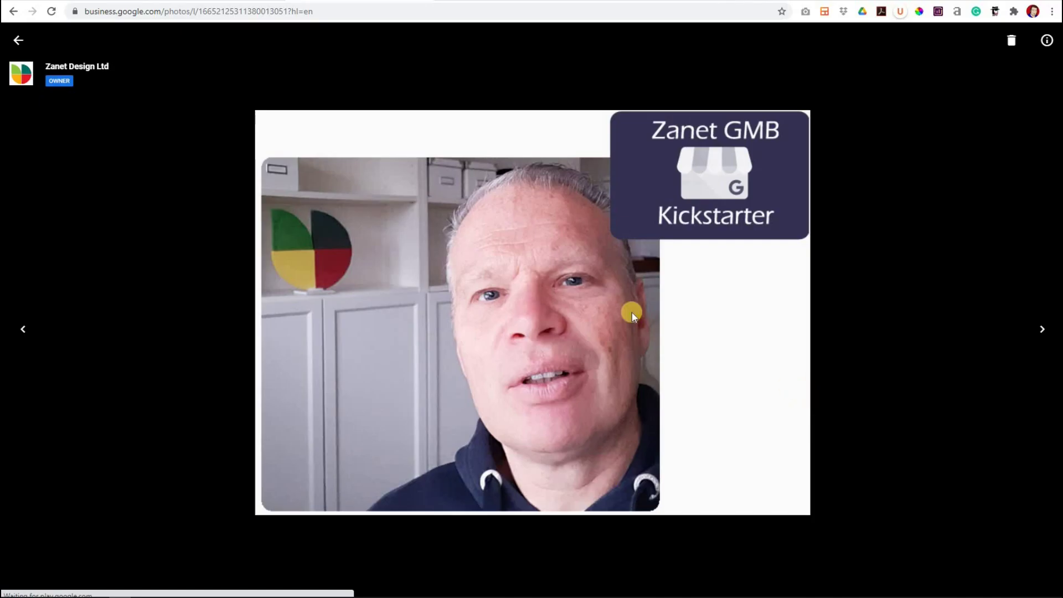
left_click(1047, 42)
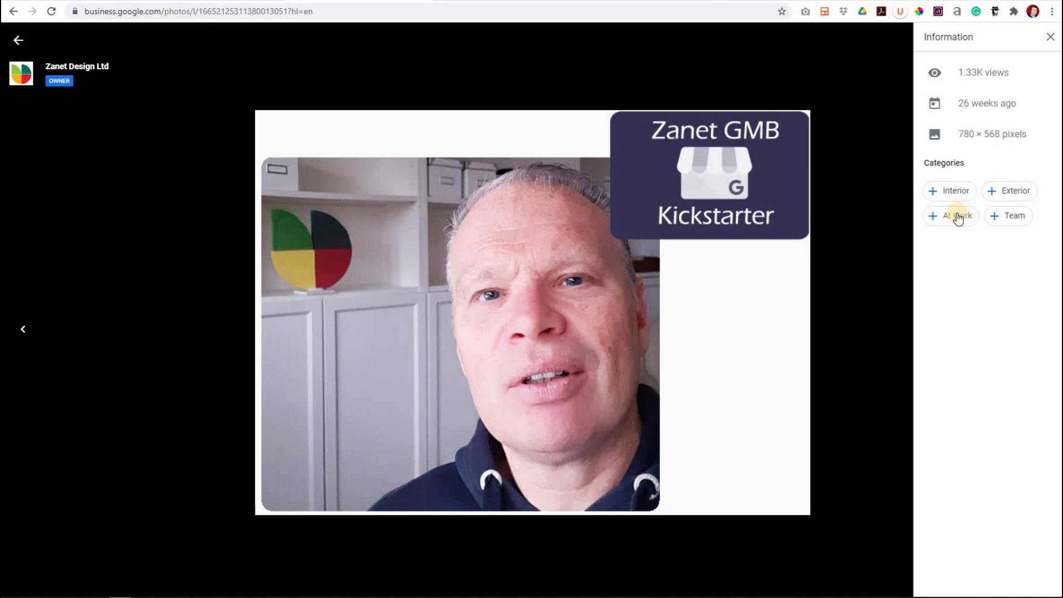
left_click(997, 220)
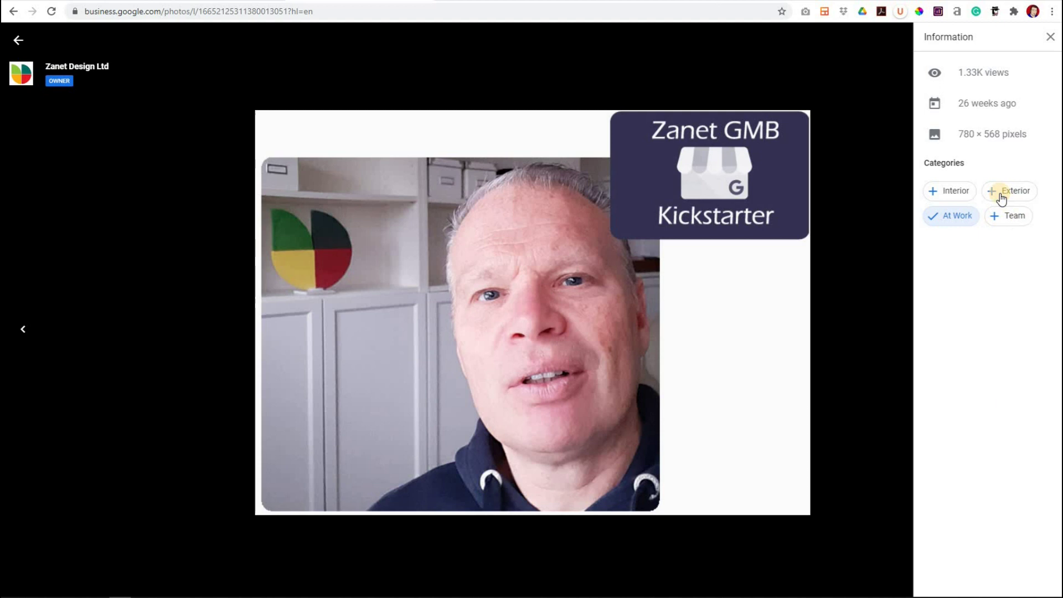
left_click(21, 42)
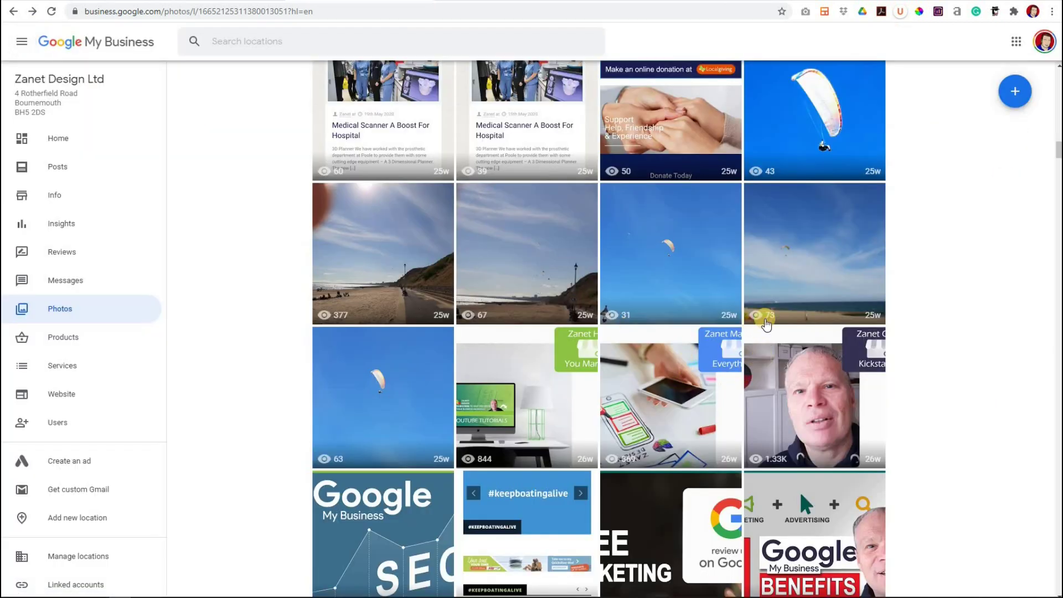
scroll(742, 266, "up", 20)
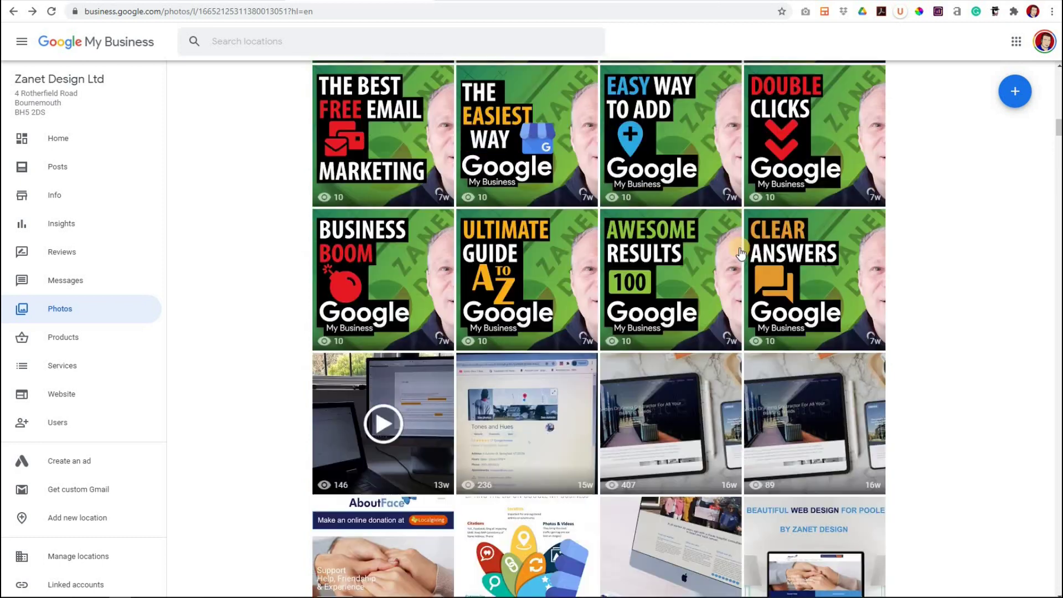
scroll(720, 210, "up", 15)
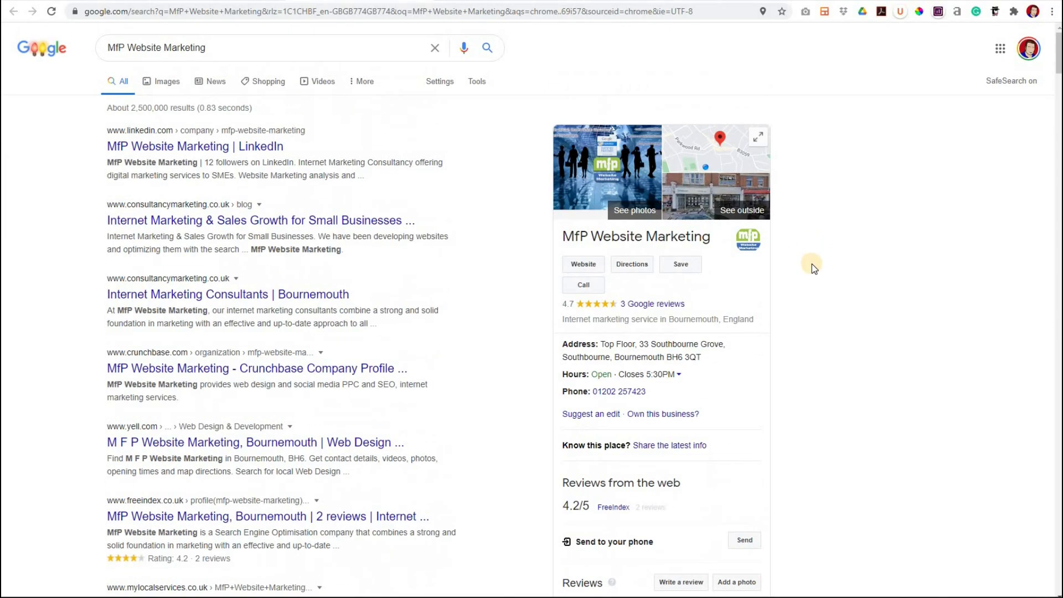
Scroll the 'zanet design' knowledge panel down to its Reviews and From Zanet Design Ltd sections.
scroll(812, 265, "down", 5)
scroll(813, 264, "down", 2)
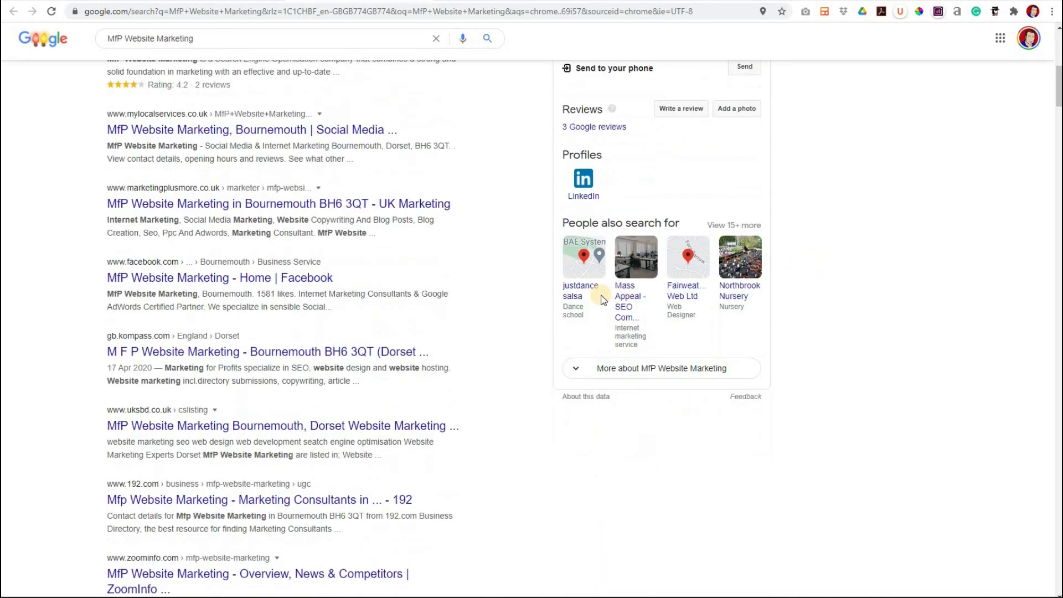
scroll(785, 224, "up", 3)
scroll(777, 231, "up", 5)
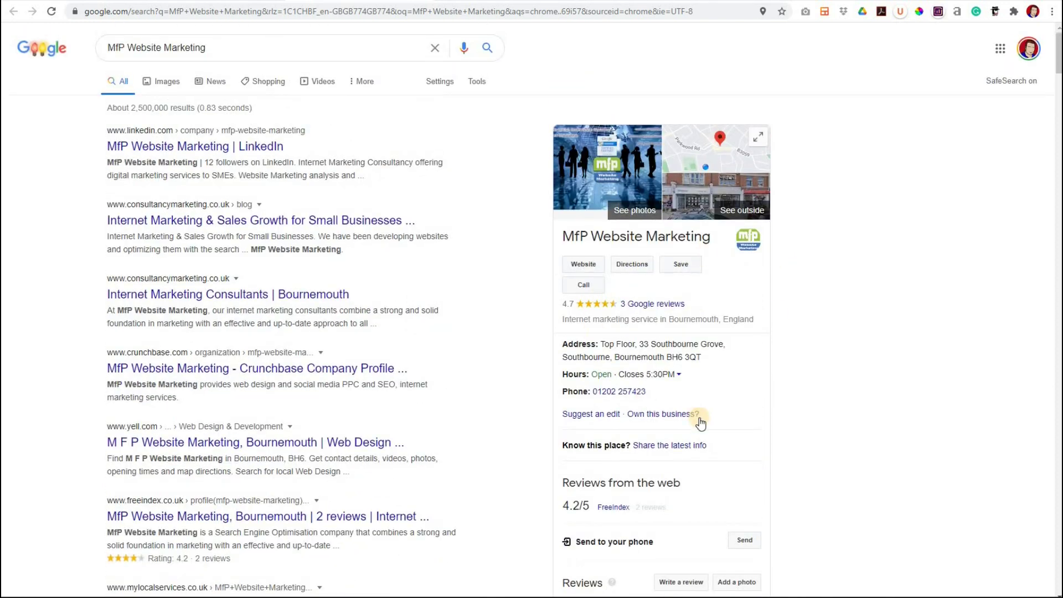
scroll(852, 431, "down", 1)
scroll(851, 429, "down", 4)
scroll(702, 408, "up", 5)
scroll(811, 442, "down", 2)
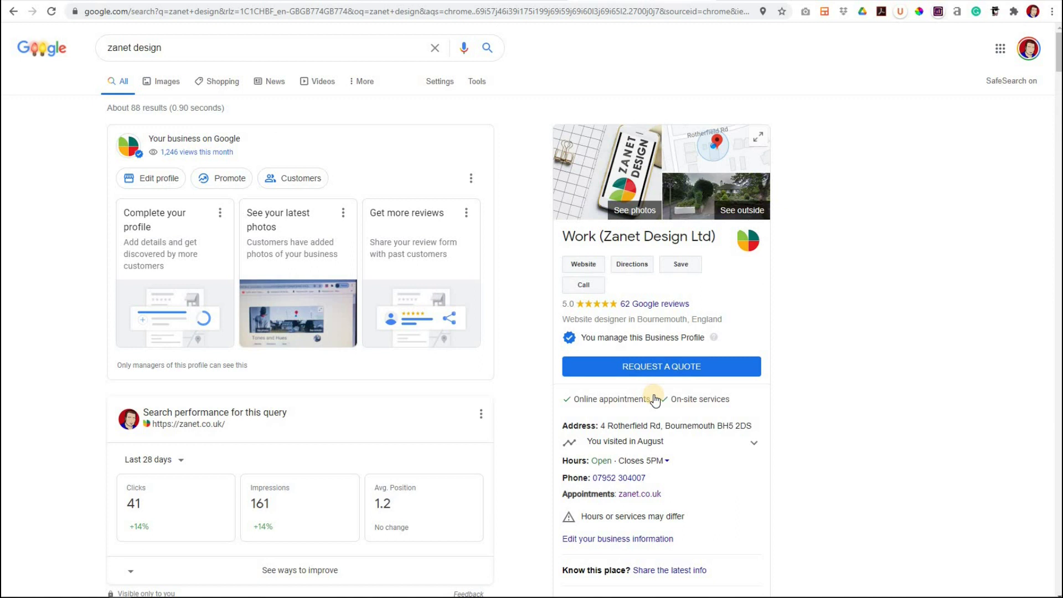
scroll(655, 401, "down", 15)
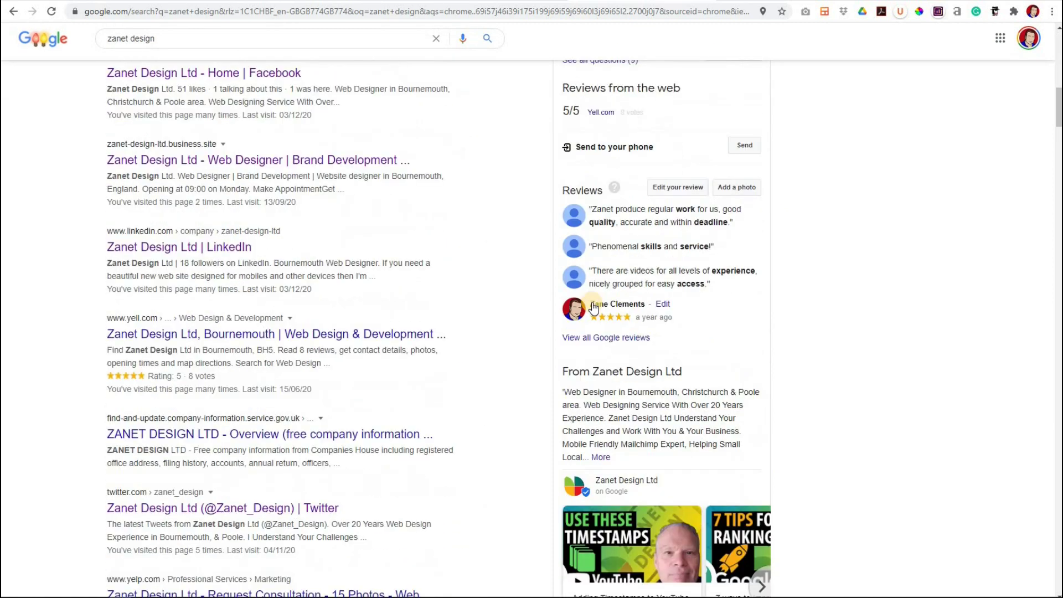
scroll(593, 308, "down", 2)
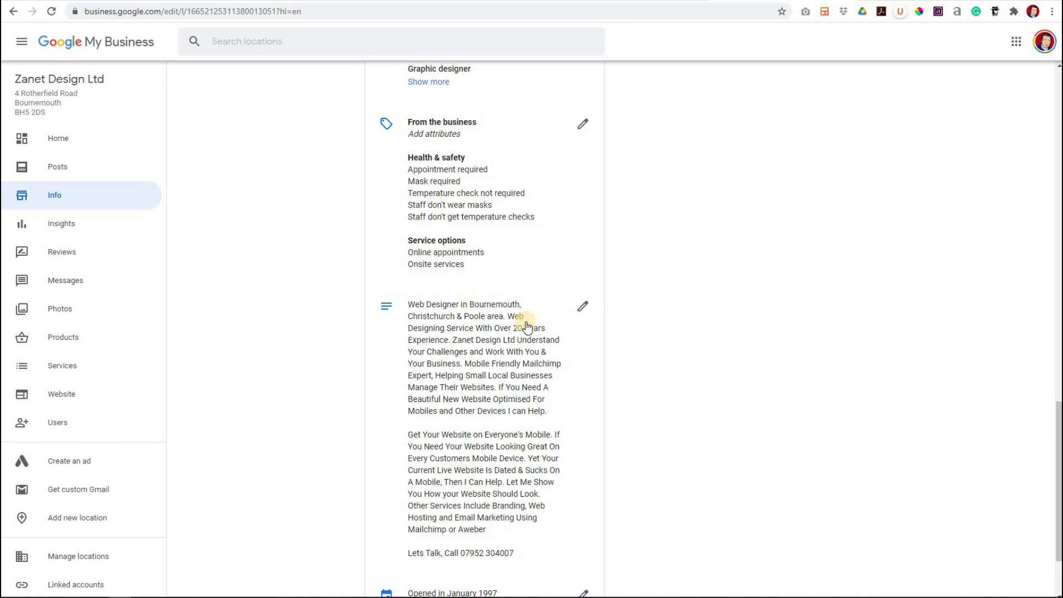
Open the business description editor and cancel, keeping the description unchanged.
scroll(526, 327, "up", 4)
scroll(522, 330, "down", 7)
scroll(481, 323, "up", 1)
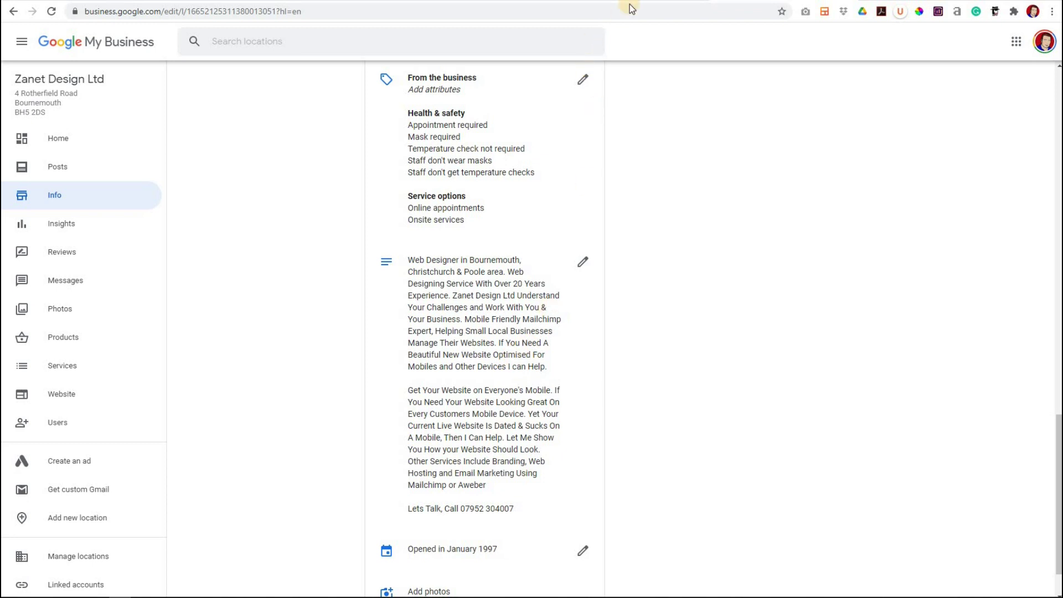
left_click_drag(506, 331, 409, 260)
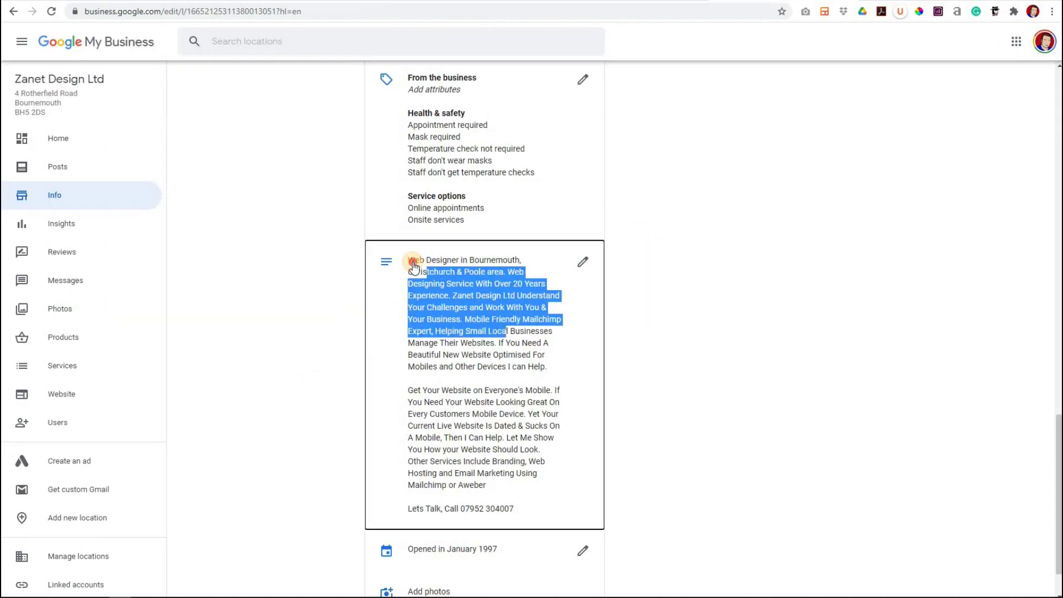
left_click(595, 327)
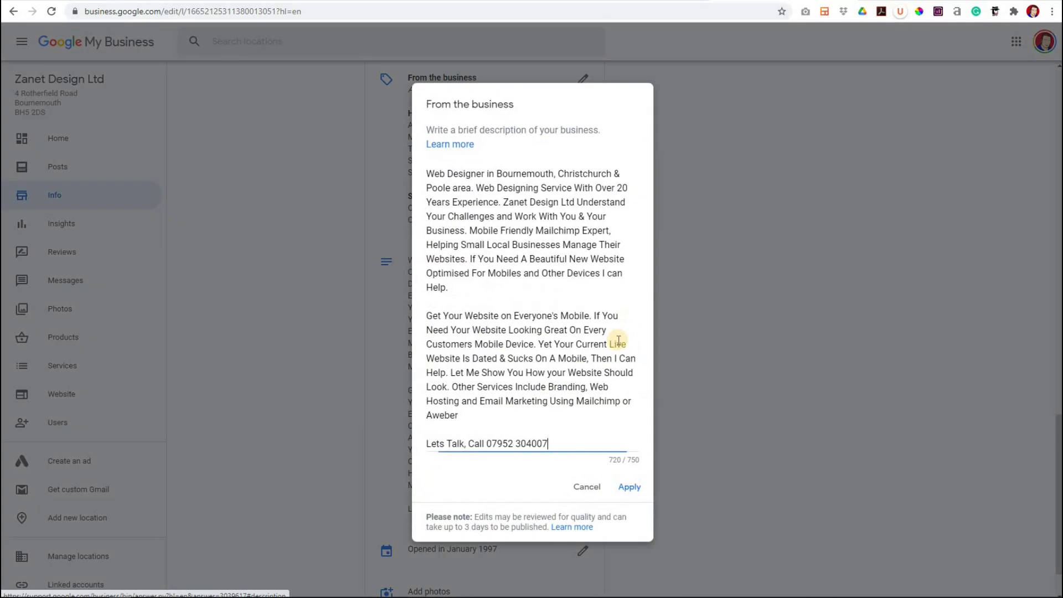
left_click(593, 485)
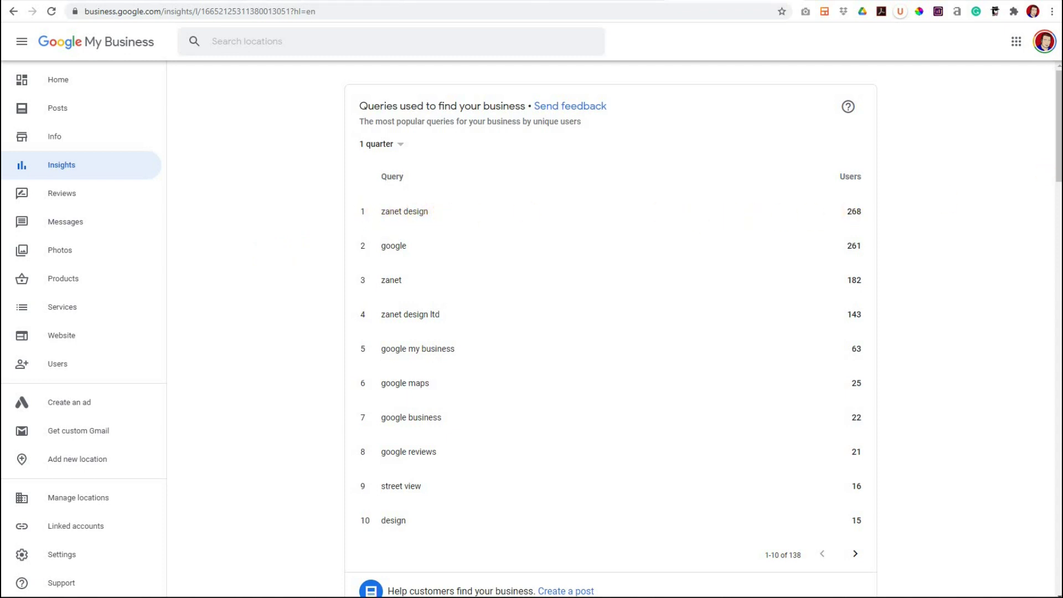
left_click_drag(1051, 164, 1044, 269)
scroll(1046, 260, "down", 2)
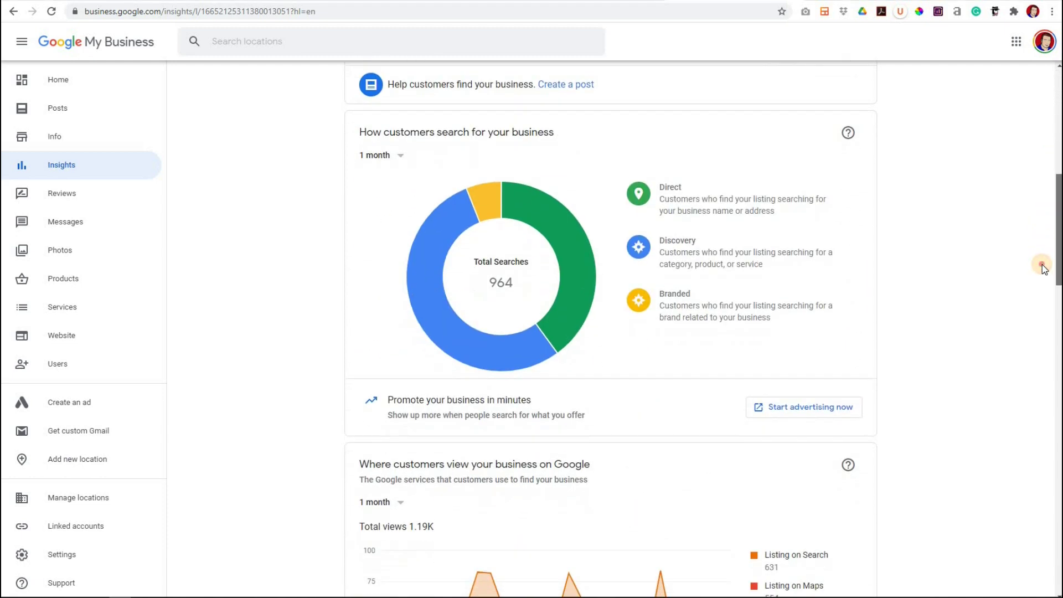
scroll(1034, 299, "down", 8)
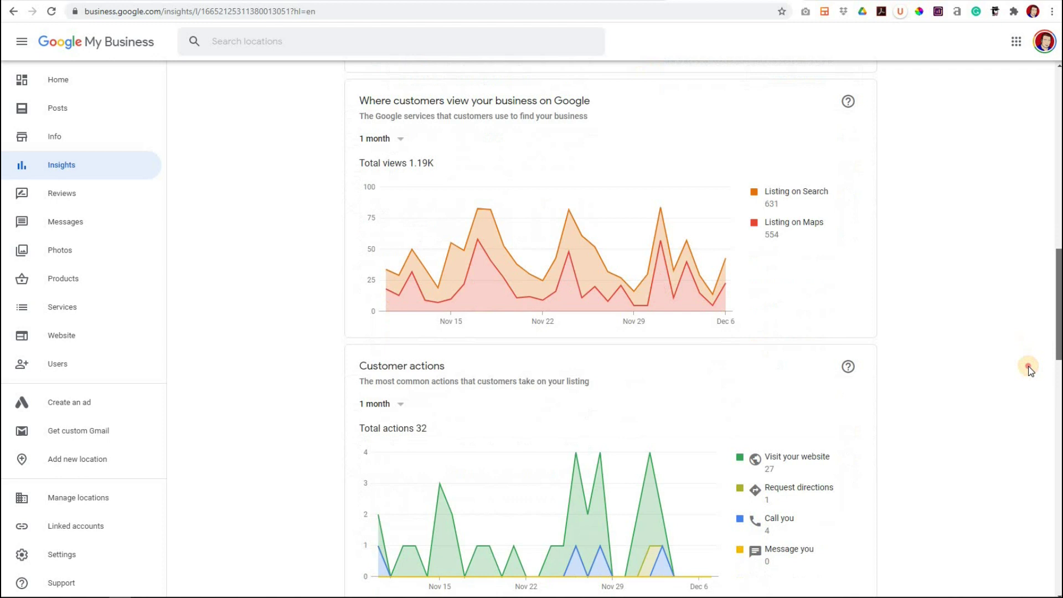
scroll(1024, 399, "down", 6)
scroll(1017, 438, "up", 3)
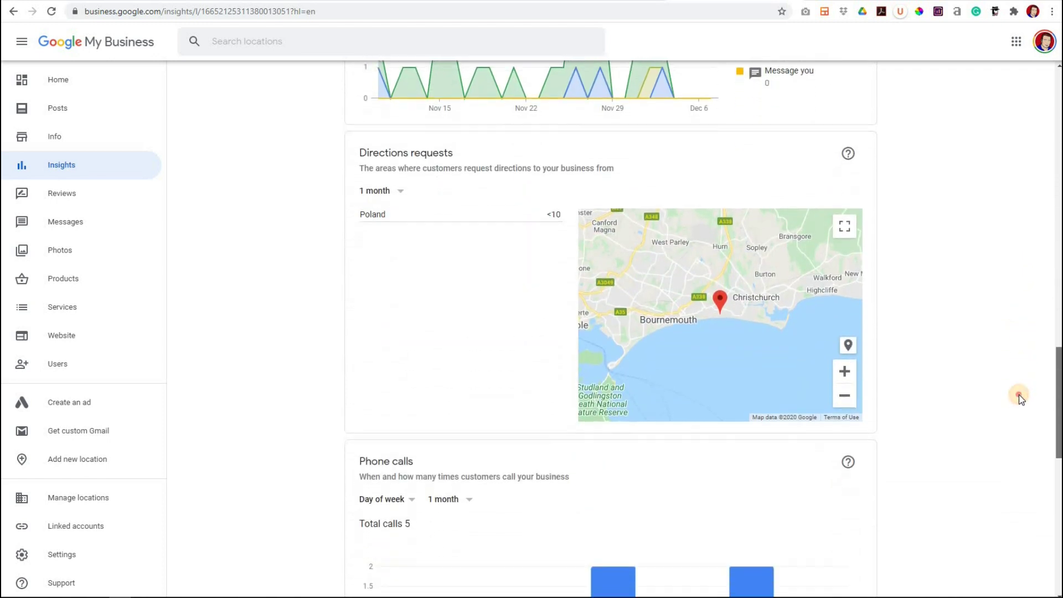
scroll(1012, 425, "down", 9)
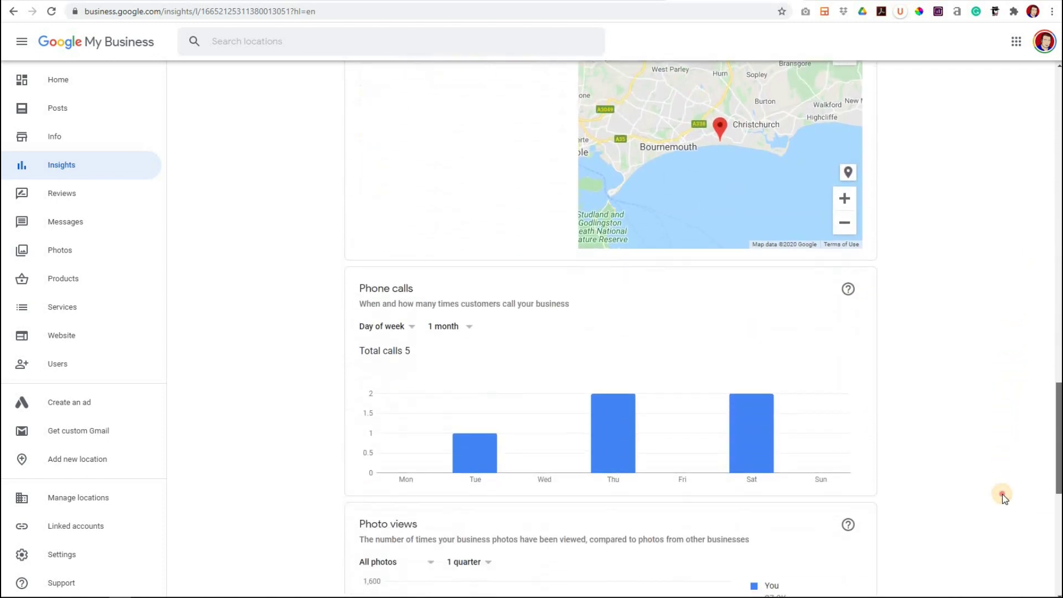
scroll(1000, 523, "down", 7)
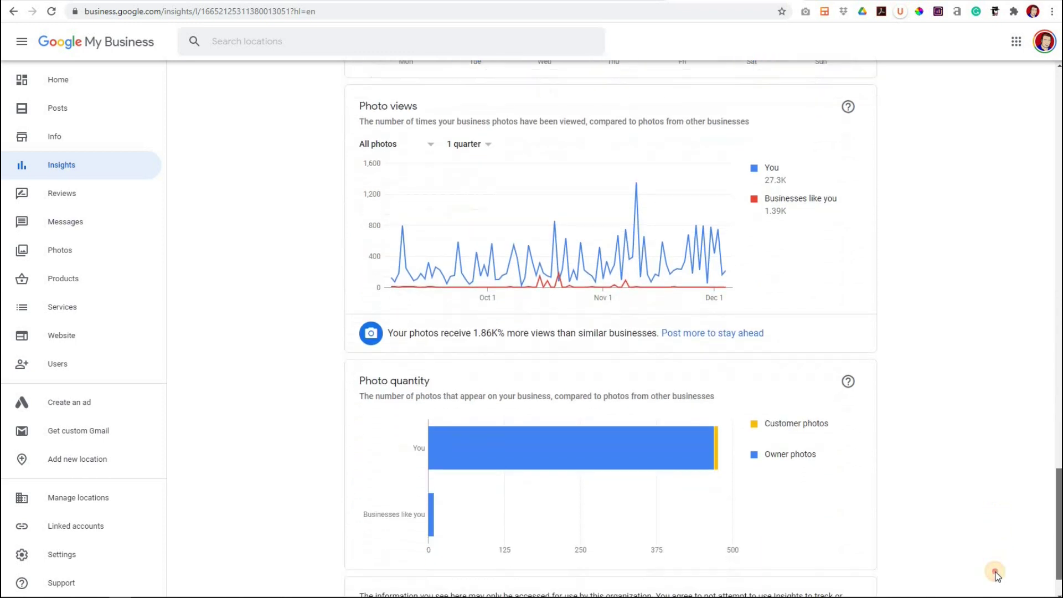
scroll(994, 563, "up", 1)
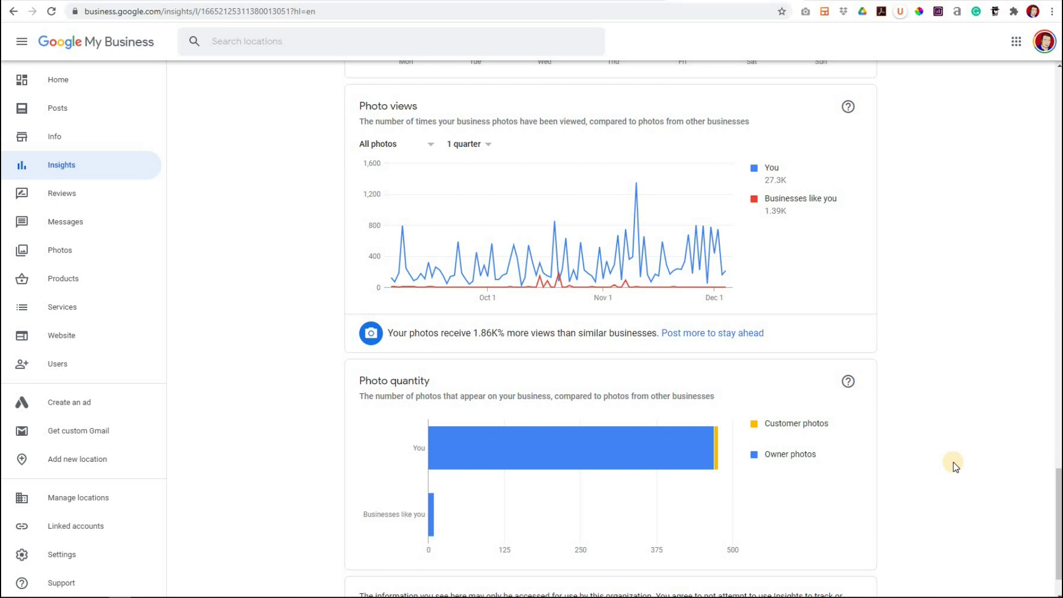
left_click_drag(1059, 514, 1059, 124)
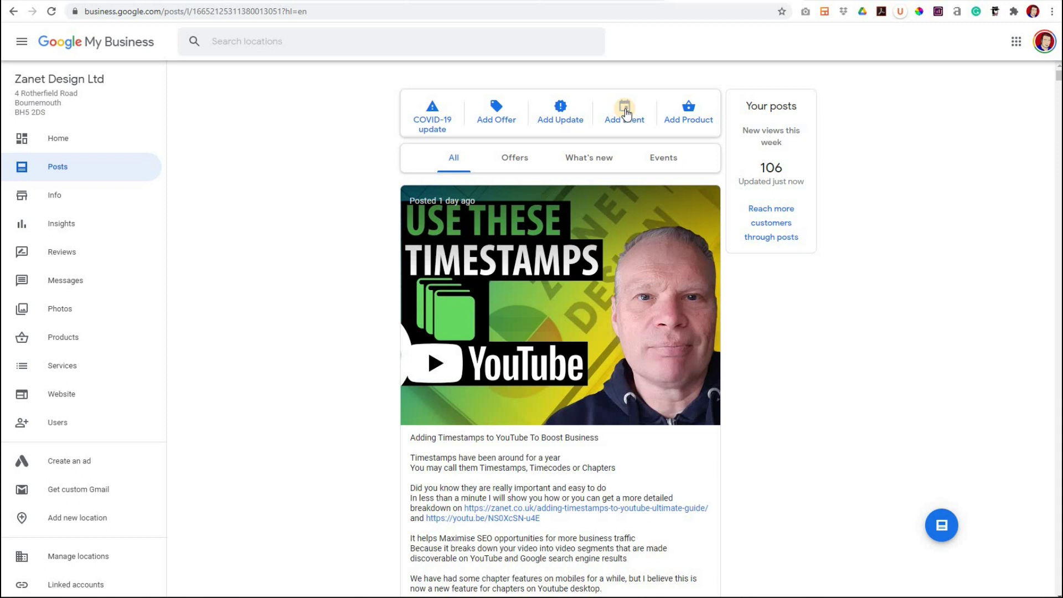
Filter the profile's posts to Offers and check the offer's date range.
left_click(514, 159)
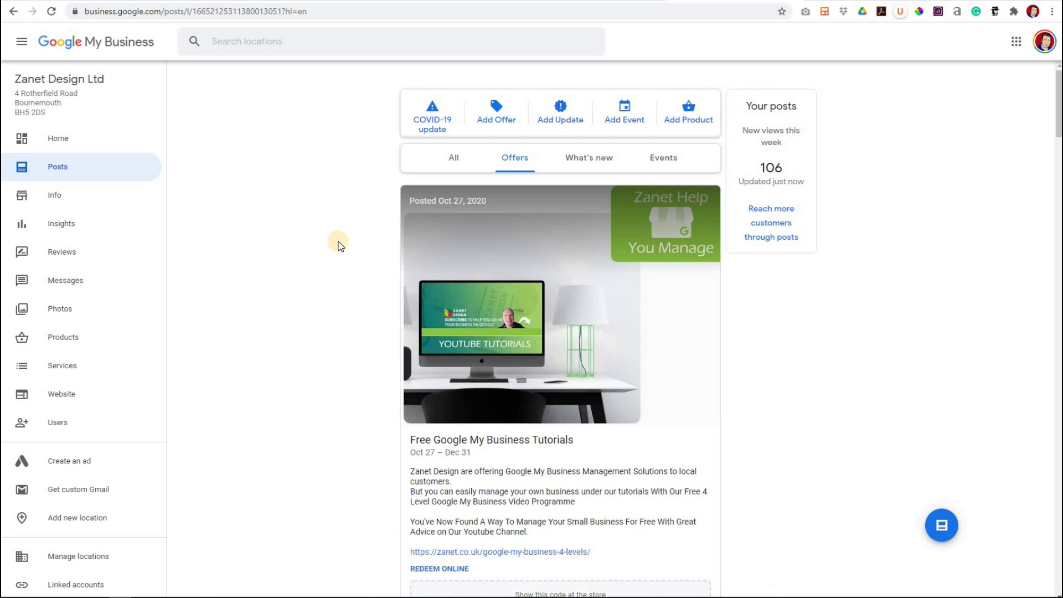
scroll(339, 245, "down", 3)
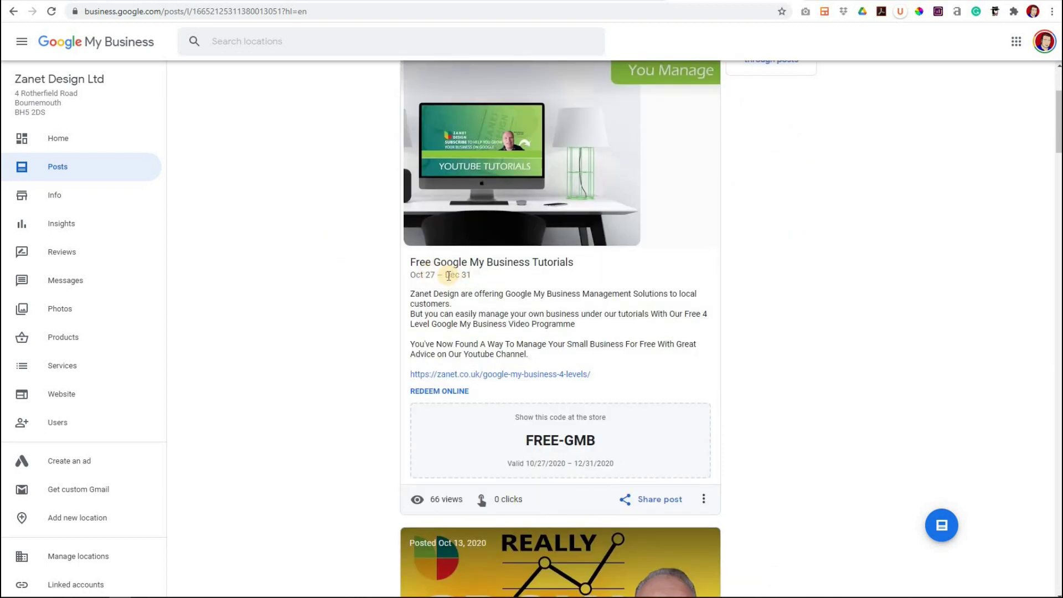
left_click_drag(449, 275, 351, 280)
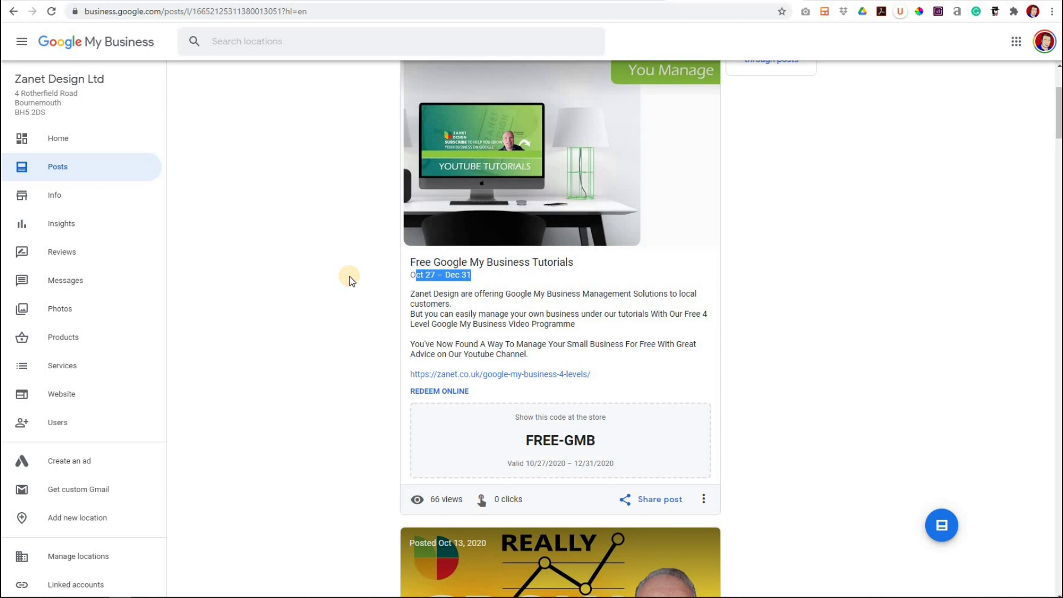
scroll(350, 277, "up", 3)
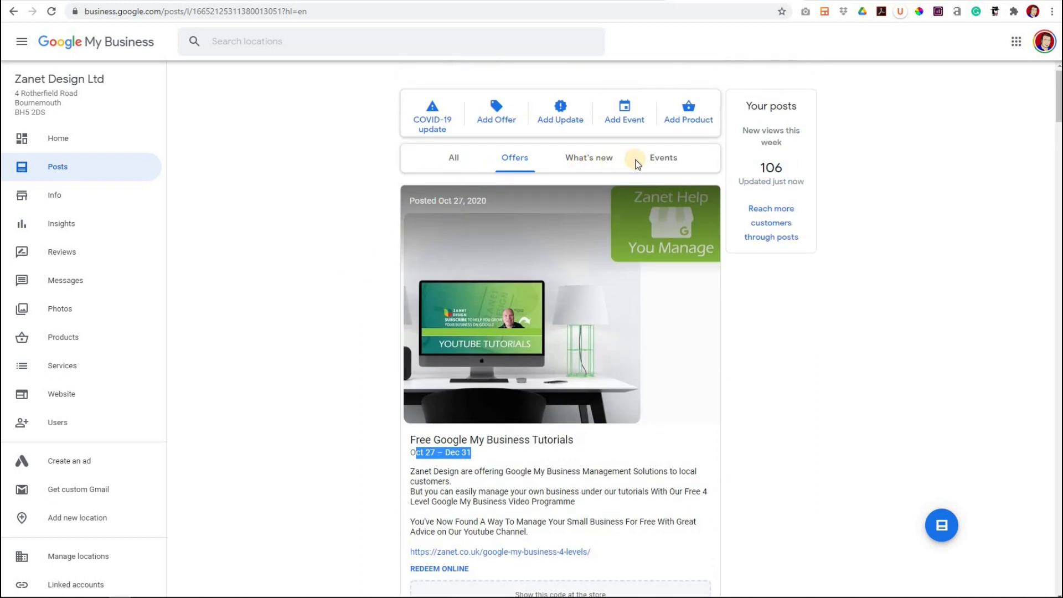
Filter the posts to Events, then begin a new What's New update post.
left_click(663, 159)
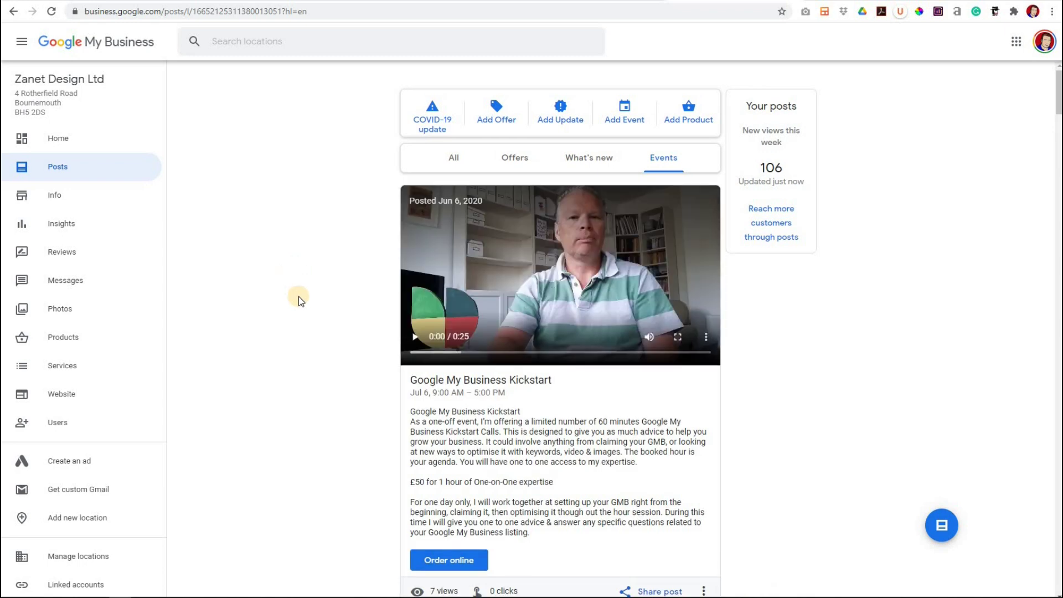
scroll(373, 407, "down", 6)
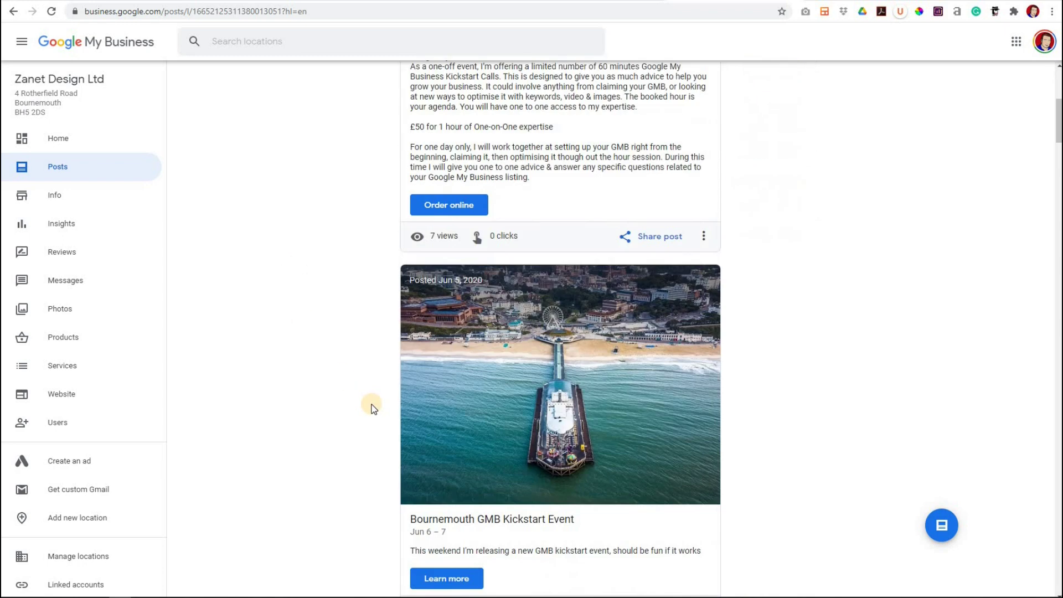
scroll(373, 407, "up", 3)
scroll(373, 408, "up", 3)
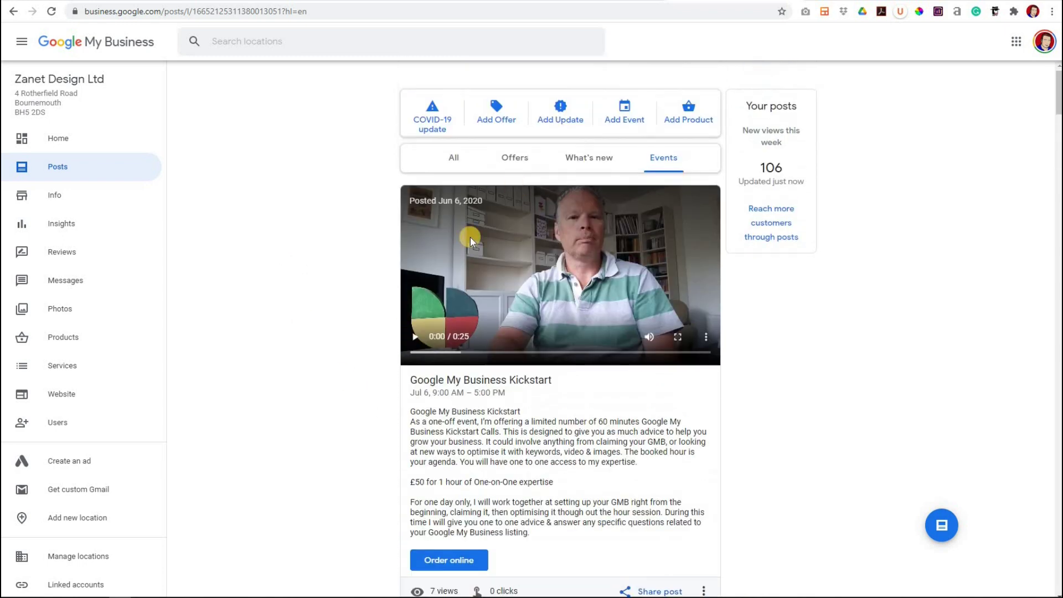
left_click(559, 108)
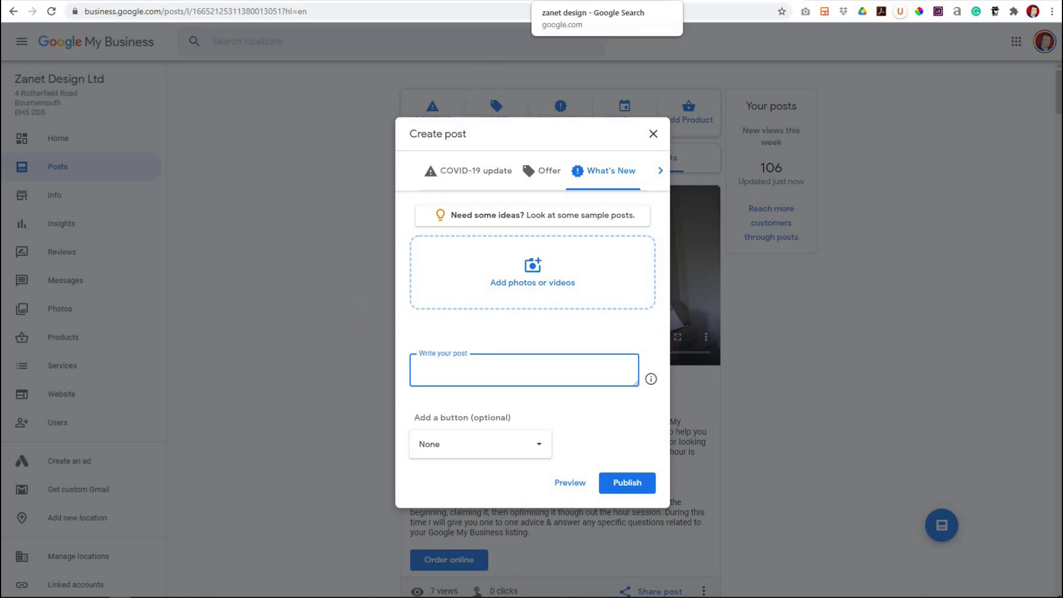
left_click(576, 1)
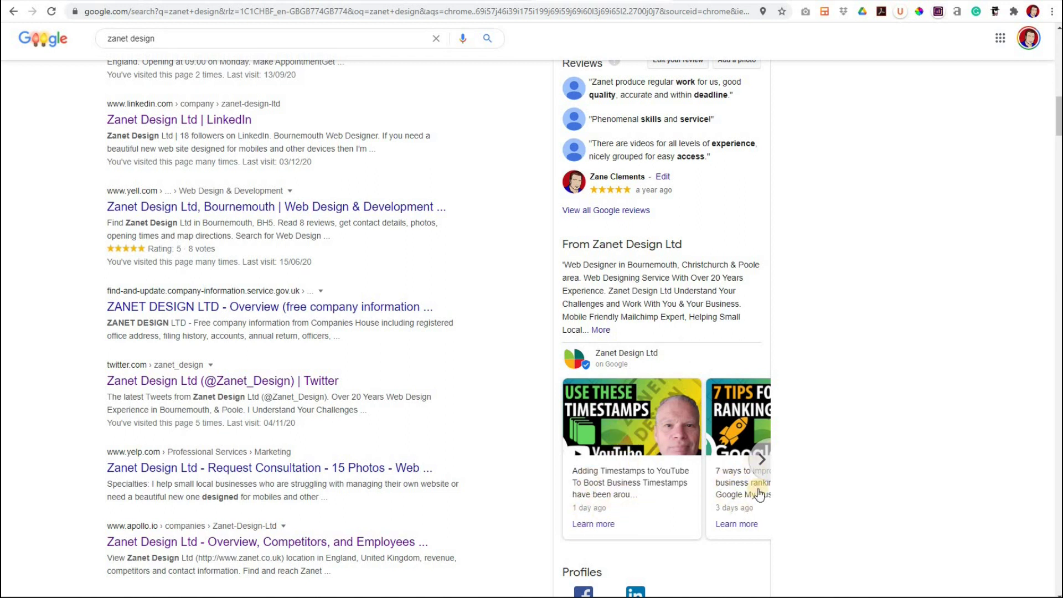
Page three cards through Zanet Design Ltd's posts carousel in the search results panel.
left_click(765, 460)
left_click(760, 461)
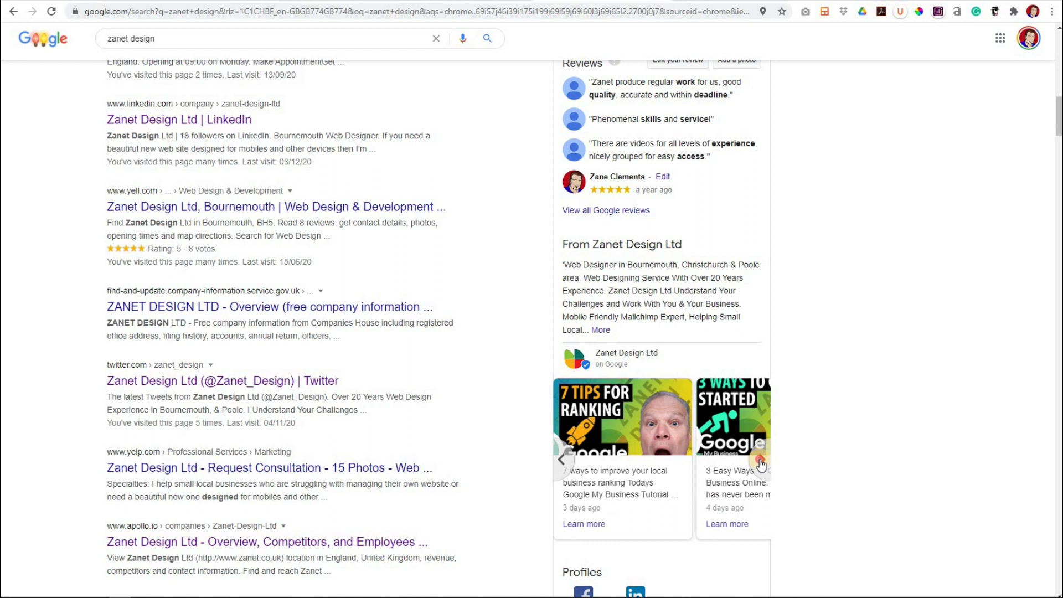
left_click(762, 461)
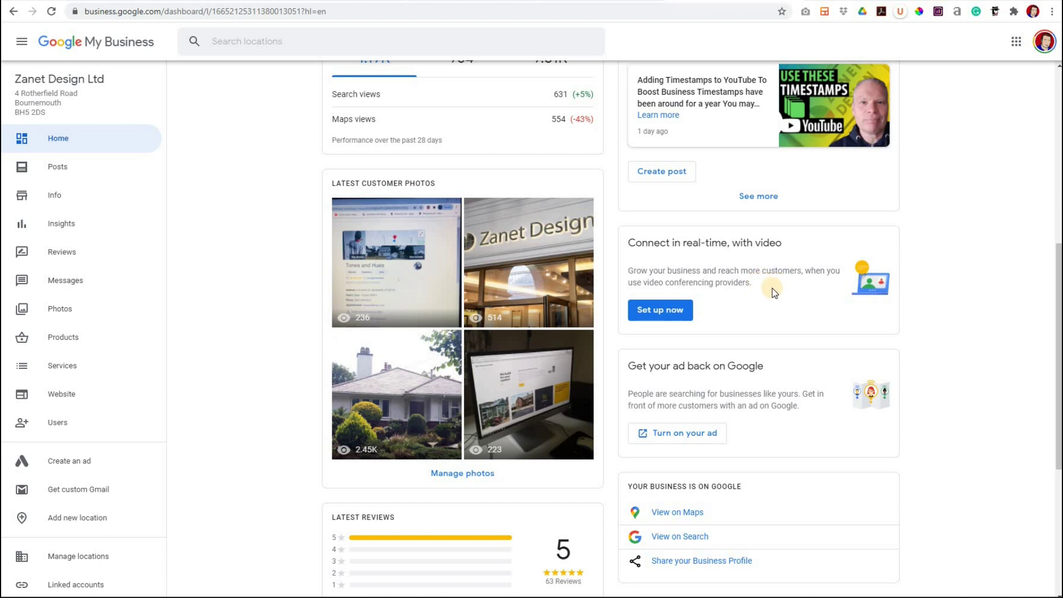
Choose Google Meet as the provider on the 'Connect in real-time, with video' card.
left_click(667, 309)
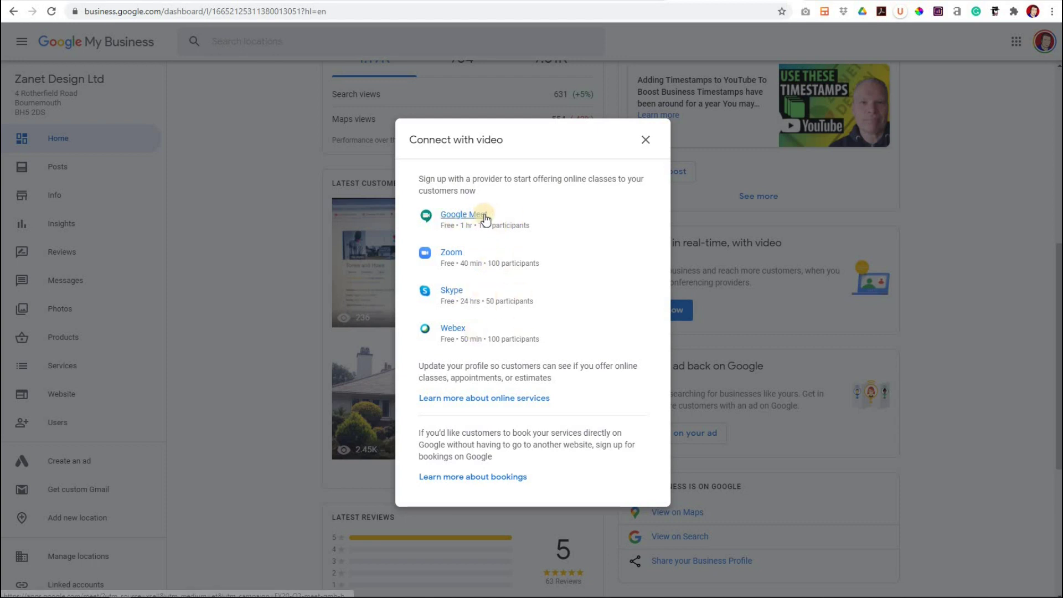
left_click(535, 216)
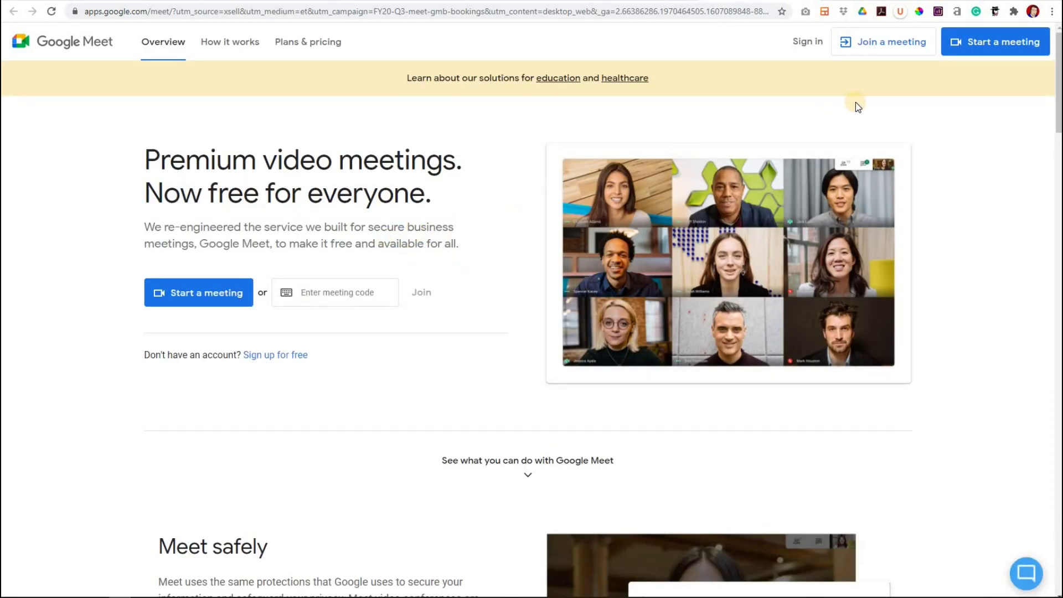
Try starting a meeting from the Google Meet overview page.
left_click(989, 44)
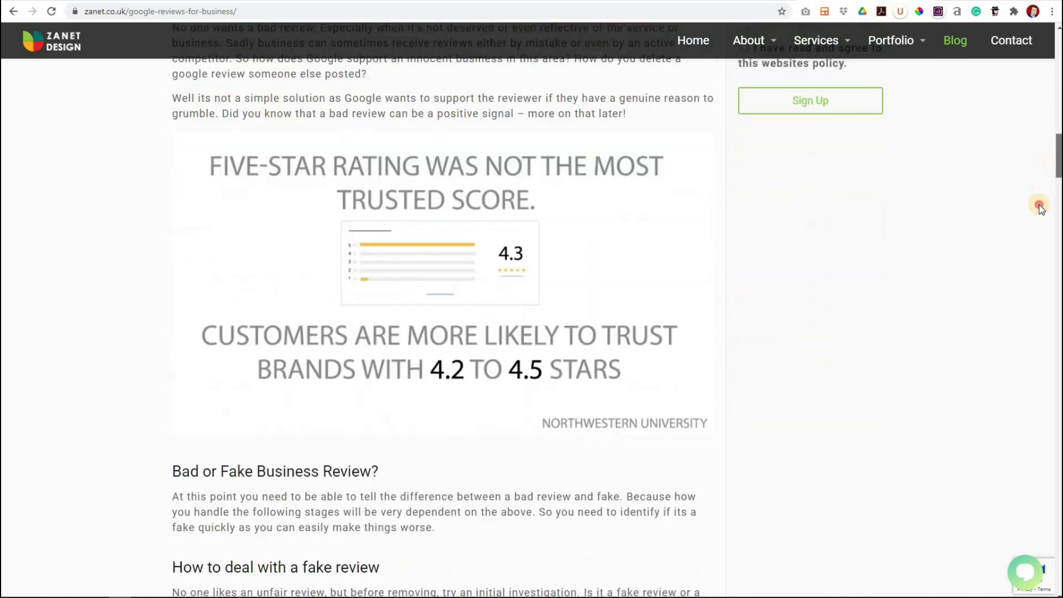
Scroll the zanet.co.uk Google reviews post down to 'How To Increase Google My Business Reviews'.
scroll(1032, 276, "down", 20)
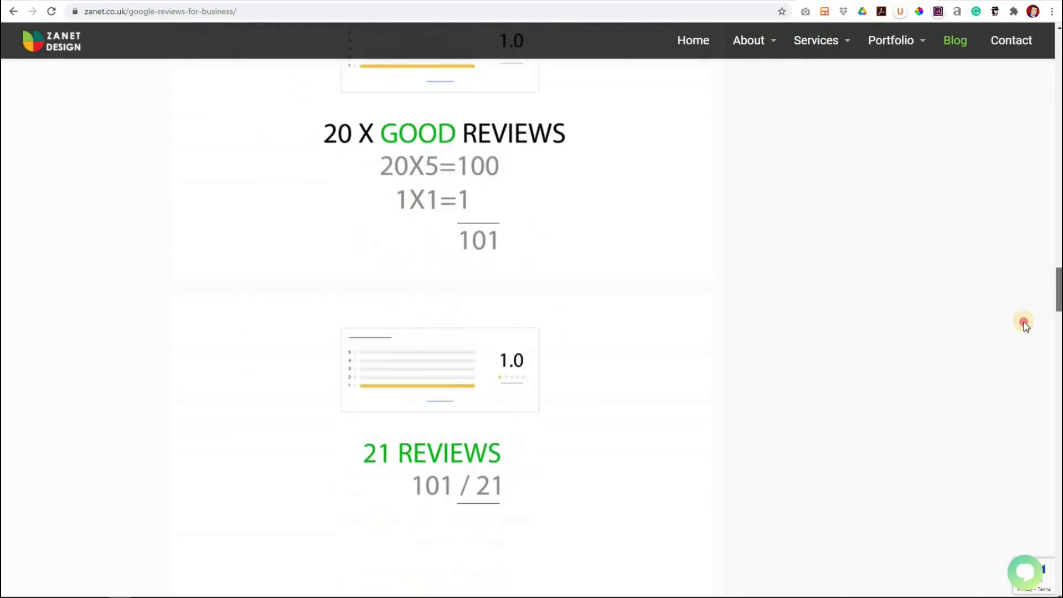
scroll(1018, 366, "down", 2)
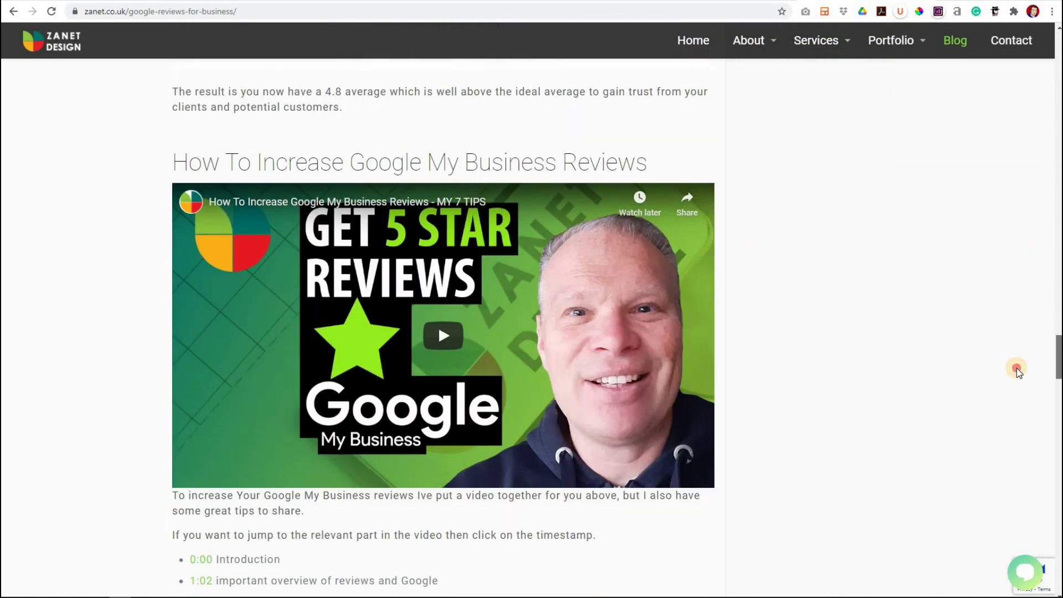
scroll(1017, 368, "down", 20)
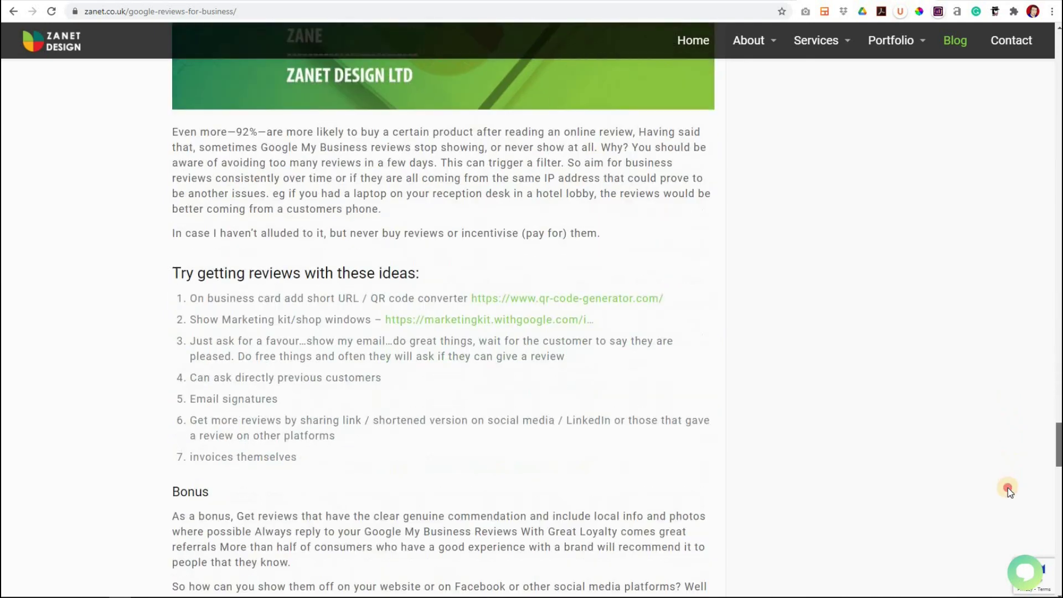
scroll(1009, 491, "down", 8)
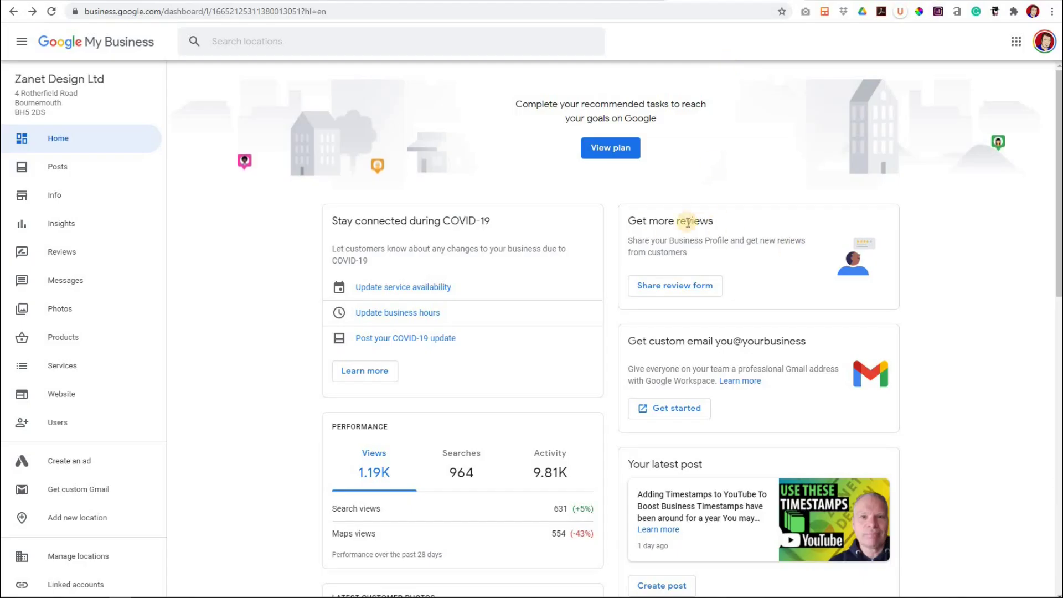
left_click(692, 285)
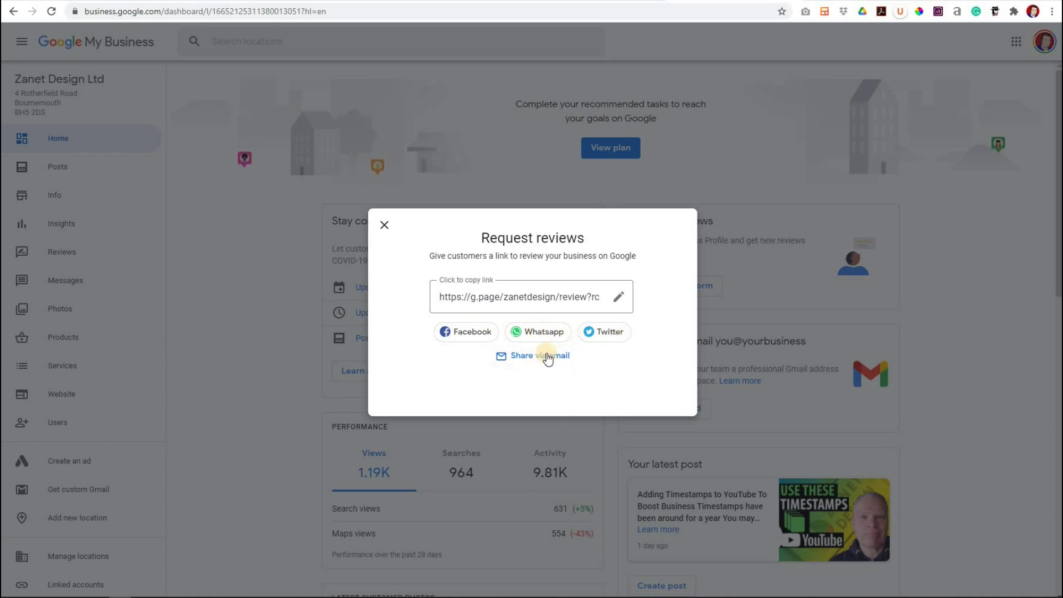
left_click(382, 227)
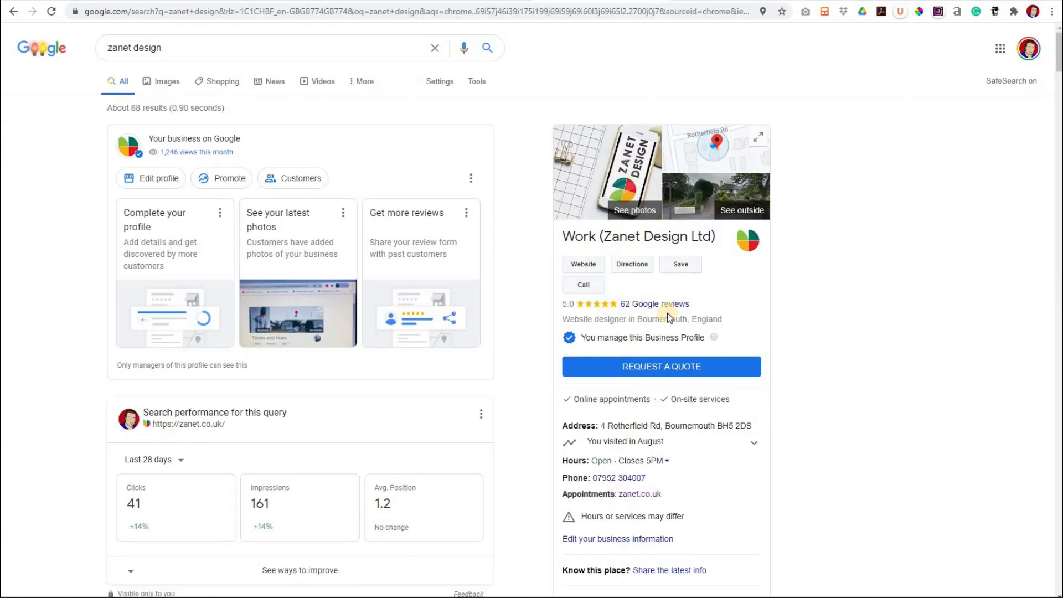
Scroll through the 'zanet design' search results and Zanet Design Ltd's reviews panel.
scroll(803, 309, "down", 3)
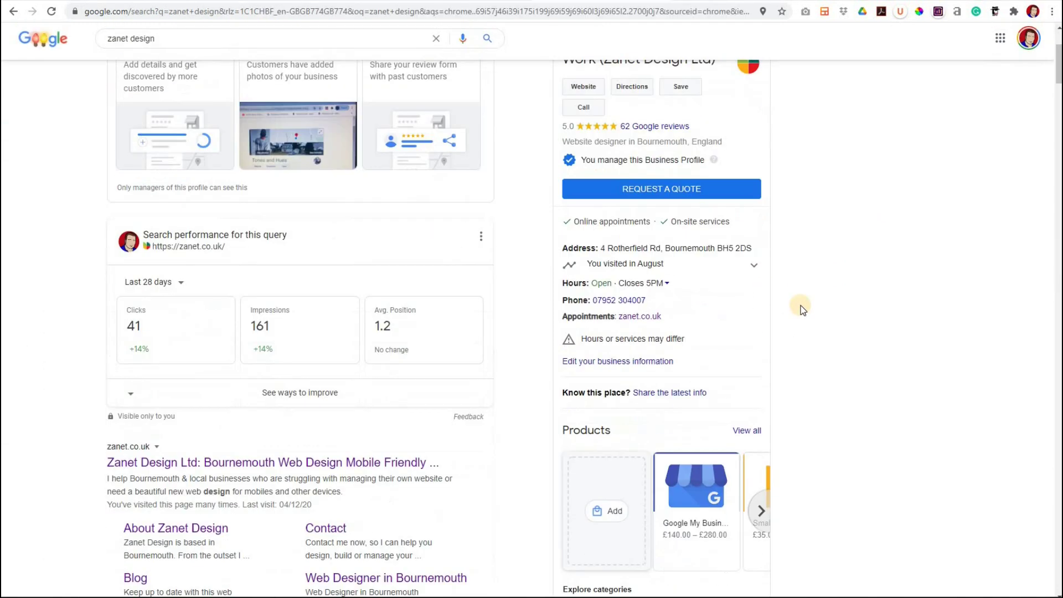
scroll(804, 309, "down", 8)
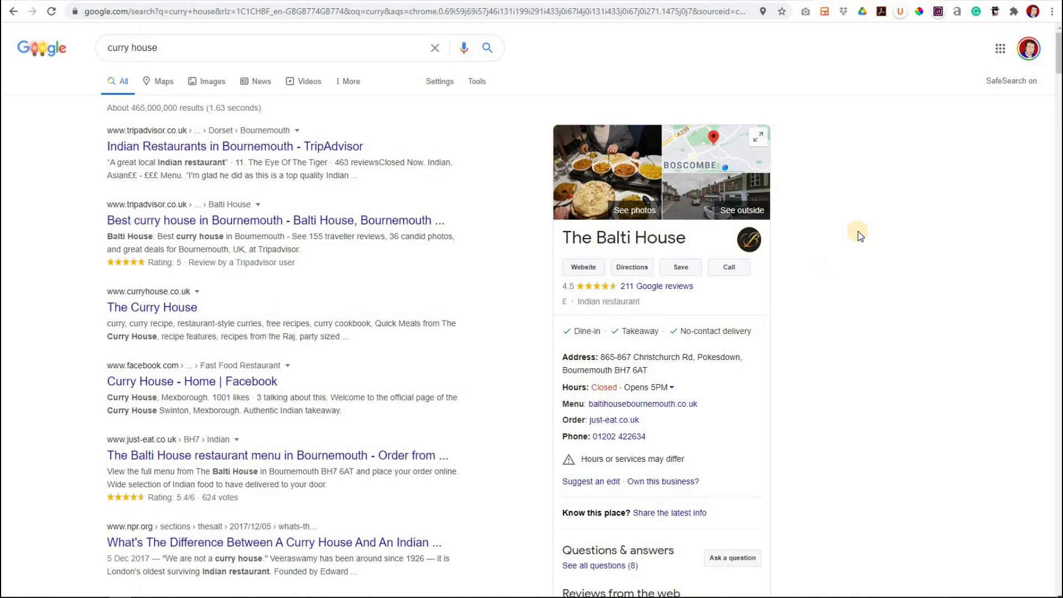
scroll(860, 235, "down", 3)
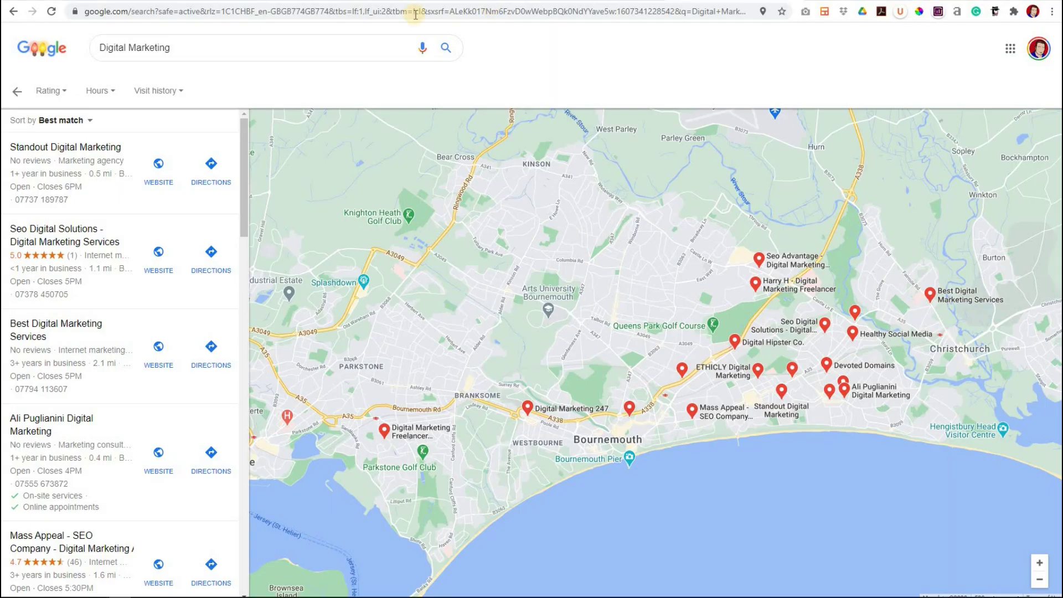
Show the 'Digital Marketing' local map results of competing Bournemouth agencies.
left_click(709, 1)
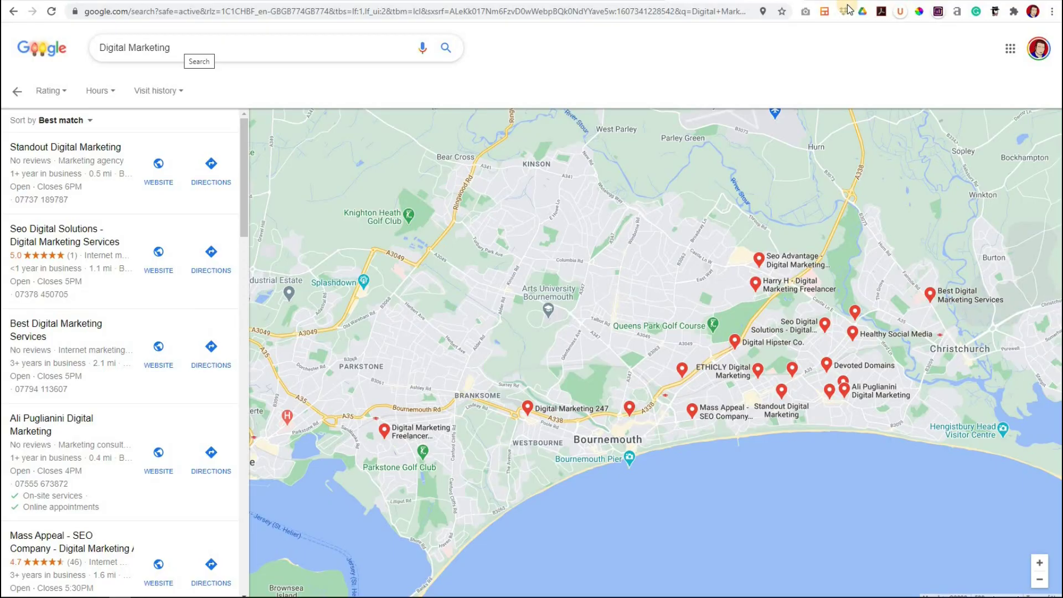
Bring up the Top 15 Local Pack/Finder Factors chart, led by Primary GMB Category.
key("ctrl+Tab")
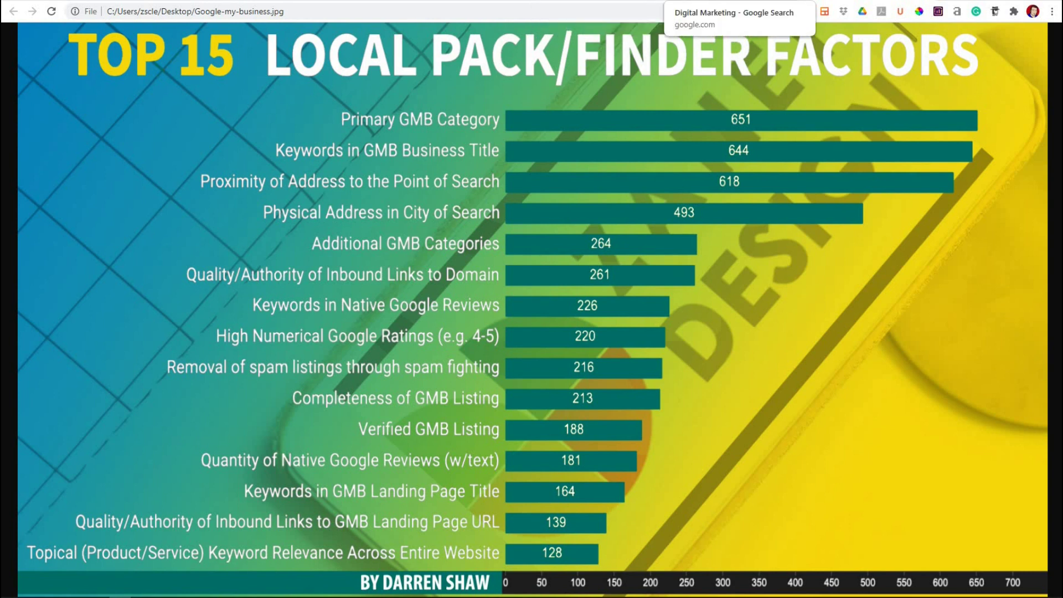
Return to the category editor, keep Website designer as primary, and dismiss the suggestion list.
left_click(664, 2)
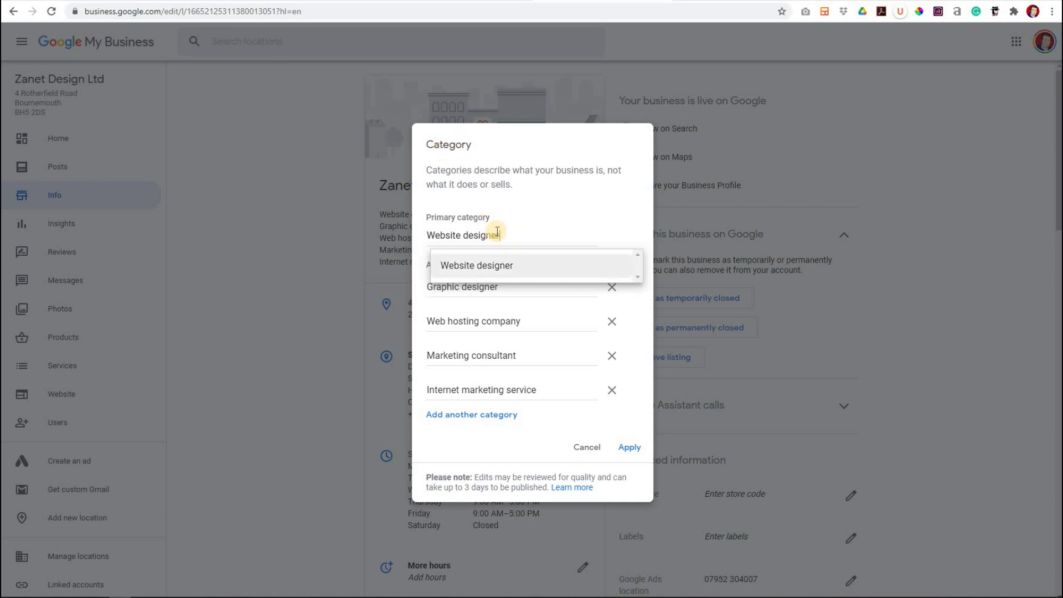
key("Escape")
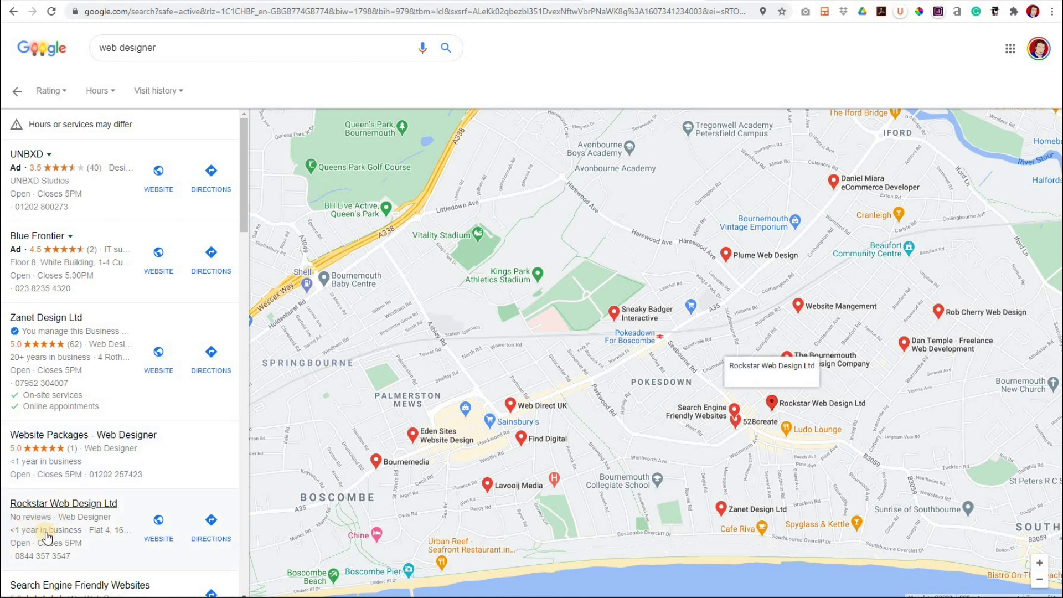
Scroll the 'web designer' local results to Zanet Design Ltd's listing details.
scroll(49, 533, "down", 5)
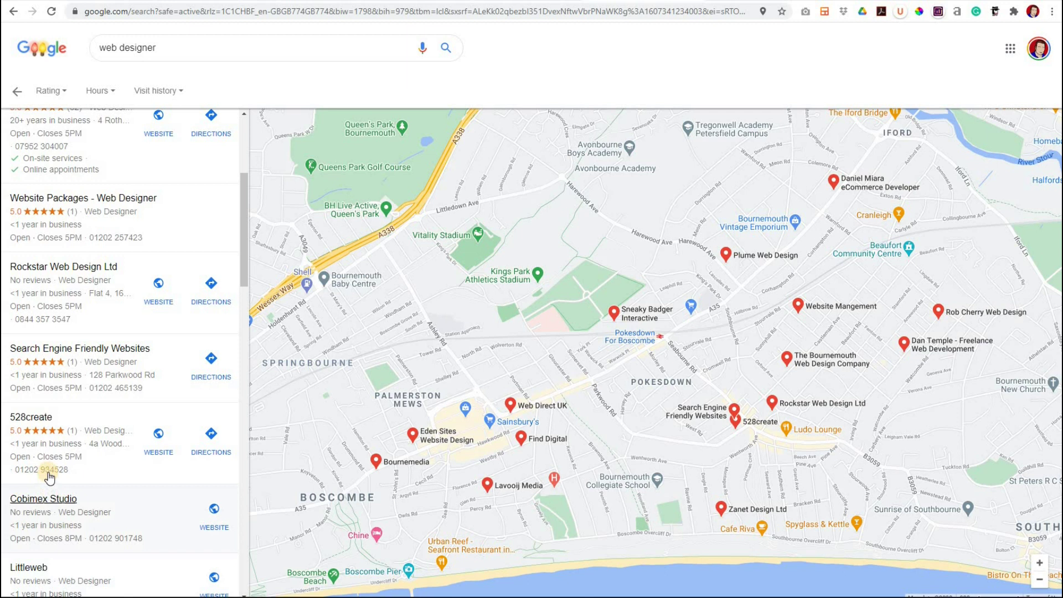
scroll(50, 444, "up", 2)
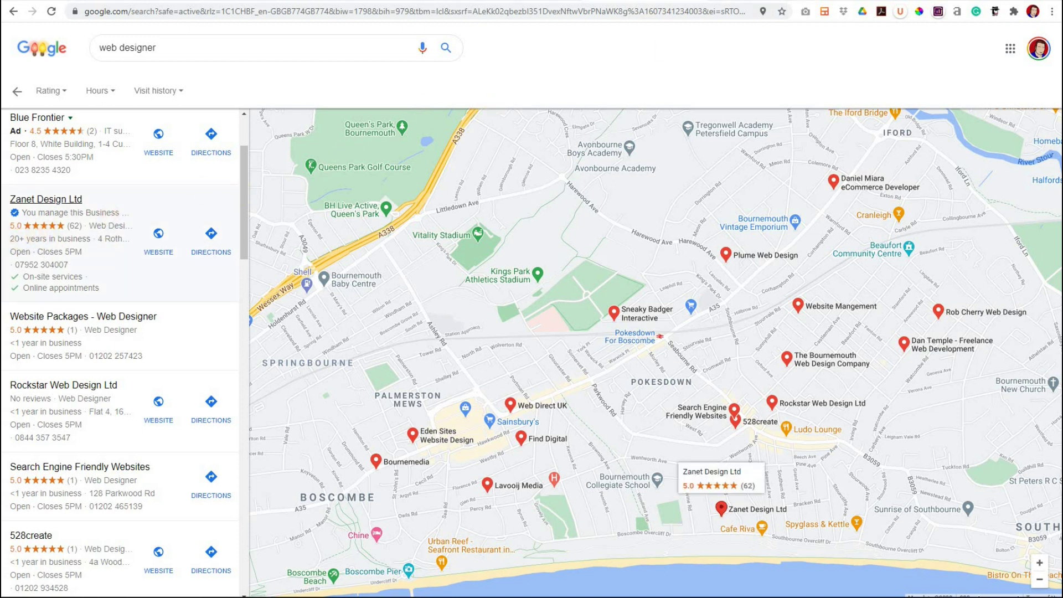
left_click(732, 1)
left_click(244, 332)
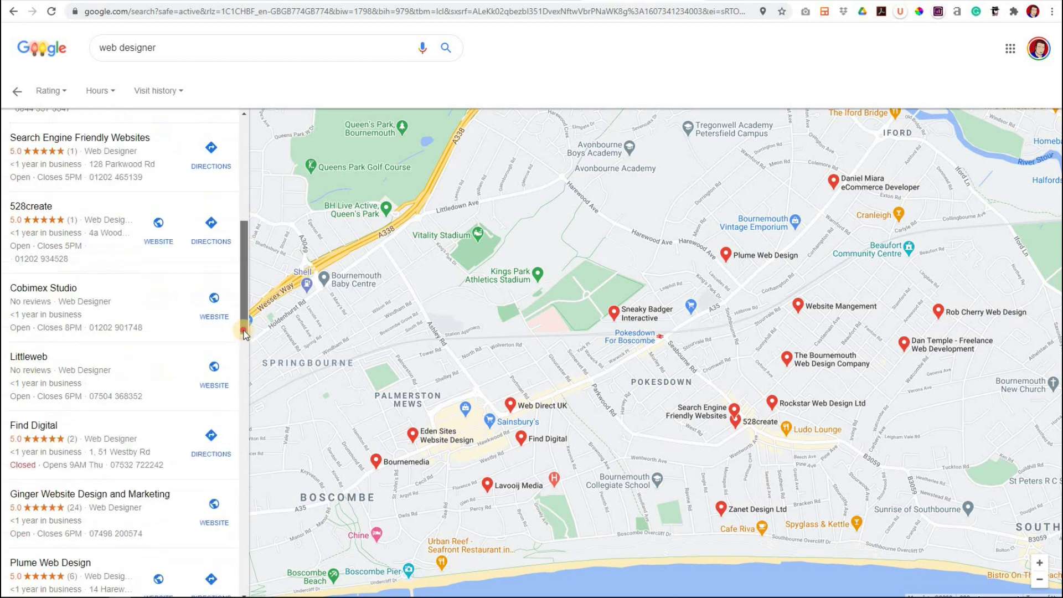
Scroll to the weekday 9:00 AM–5:00 PM hours and special holiday hours.
left_click_drag(243, 333, 244, 216)
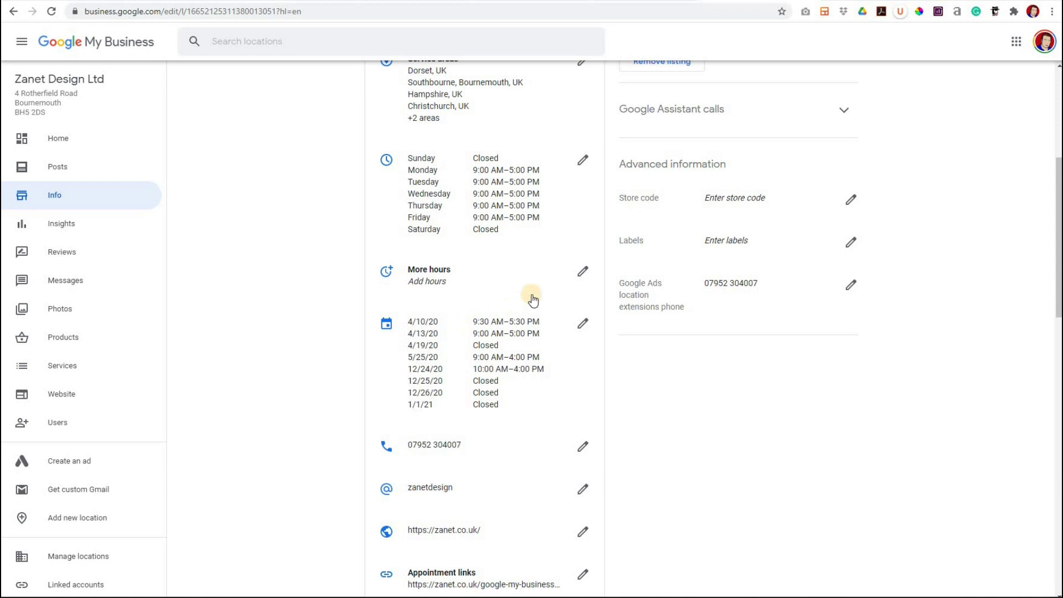
left_click(583, 274)
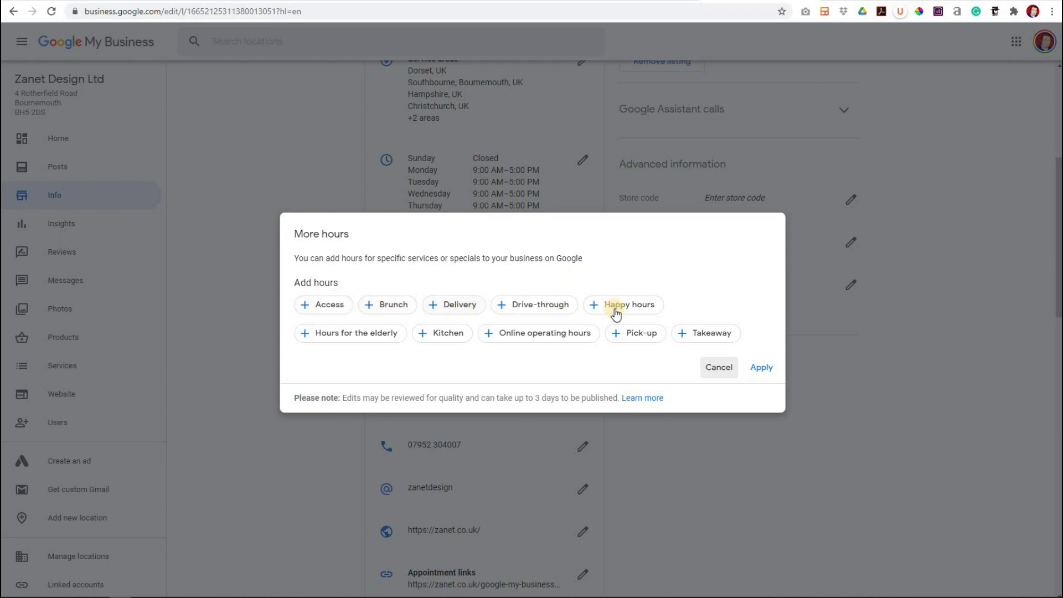
left_click(716, 367)
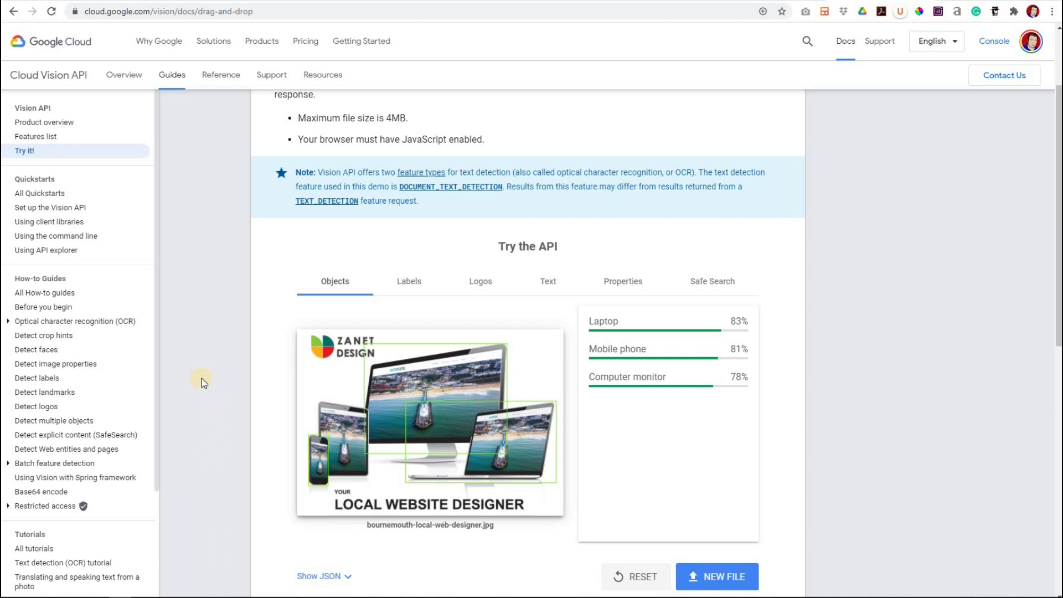
Check the image's Cloud Vision label scores, detected logo and detected text.
left_click(408, 283)
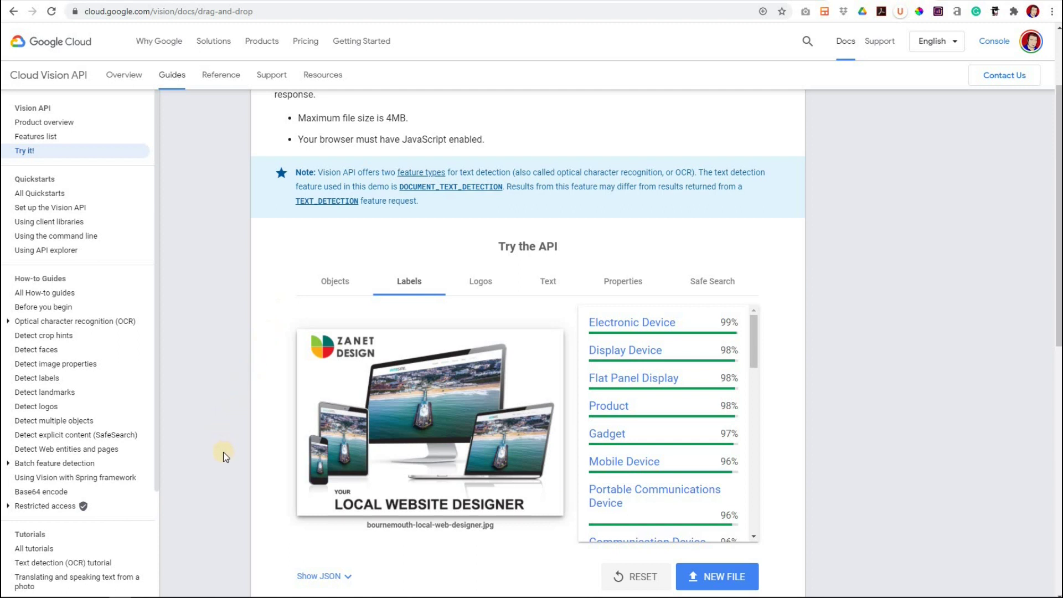
left_click_drag(756, 357, 751, 319)
left_click(479, 282)
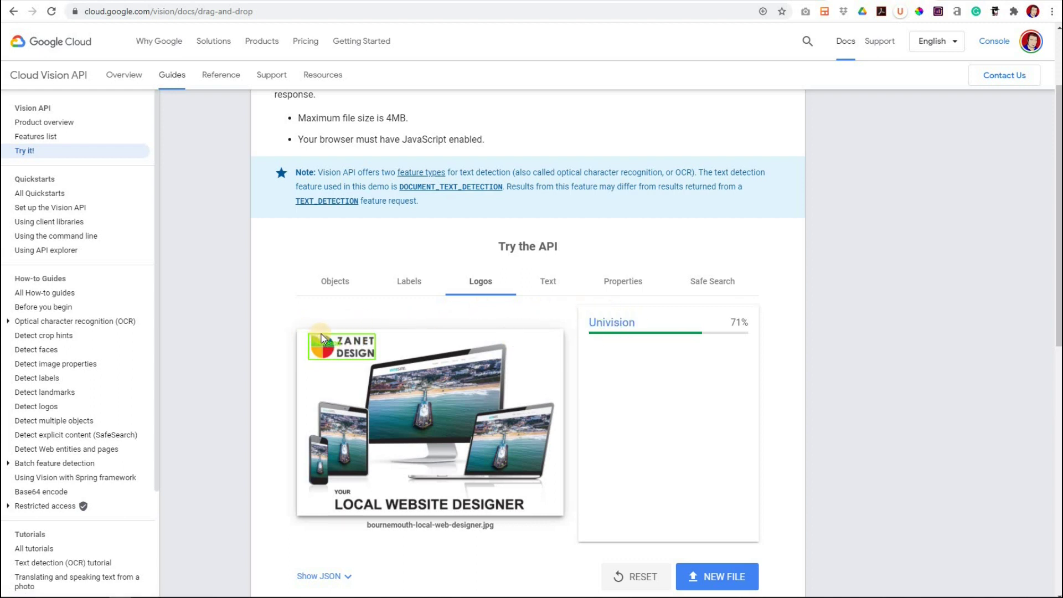
left_click(549, 280)
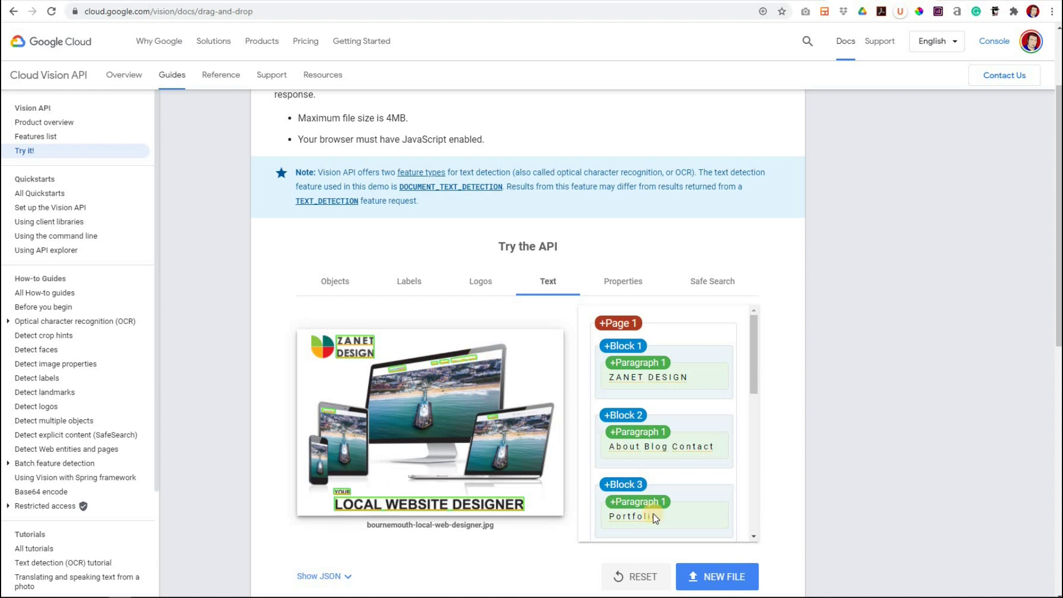
left_click_drag(753, 378, 743, 517)
scroll(742, 517, "down", 1)
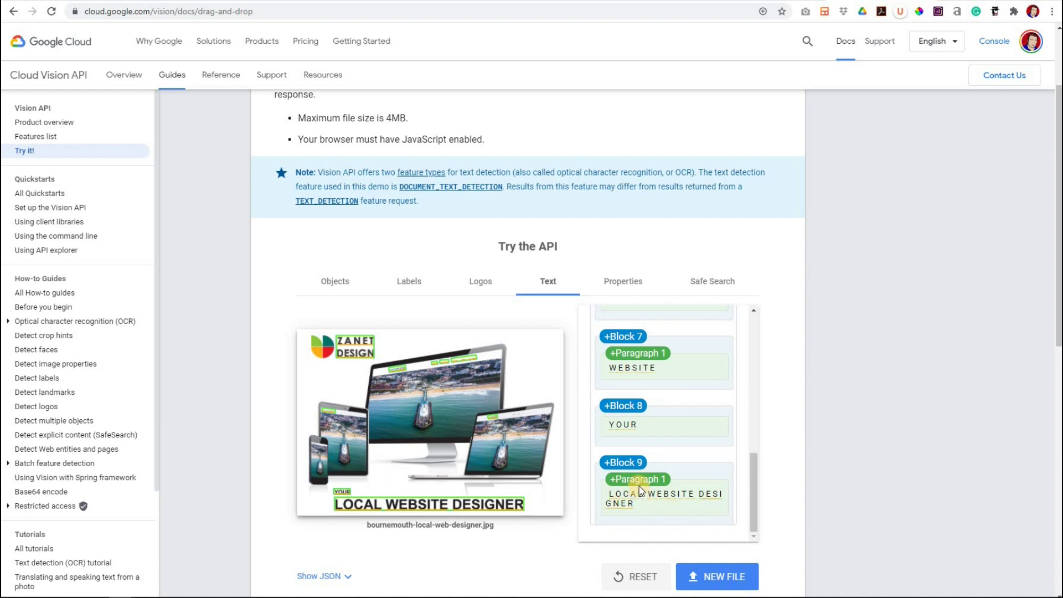
left_click_drag(754, 503, 765, 301)
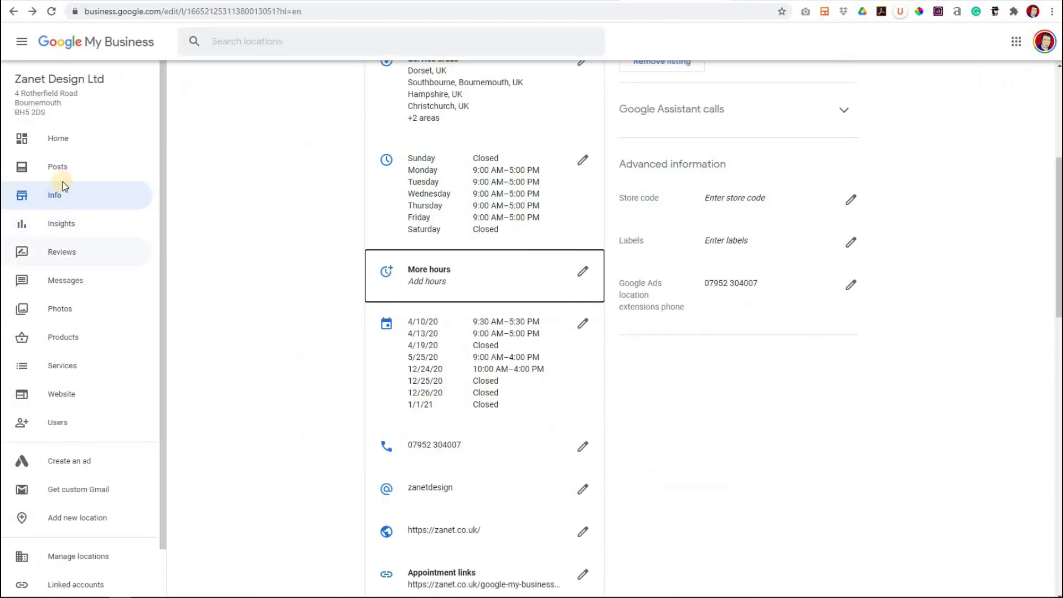
Browse Zanet Design Ltd's uploaded photos and videos gallery.
left_click(67, 308)
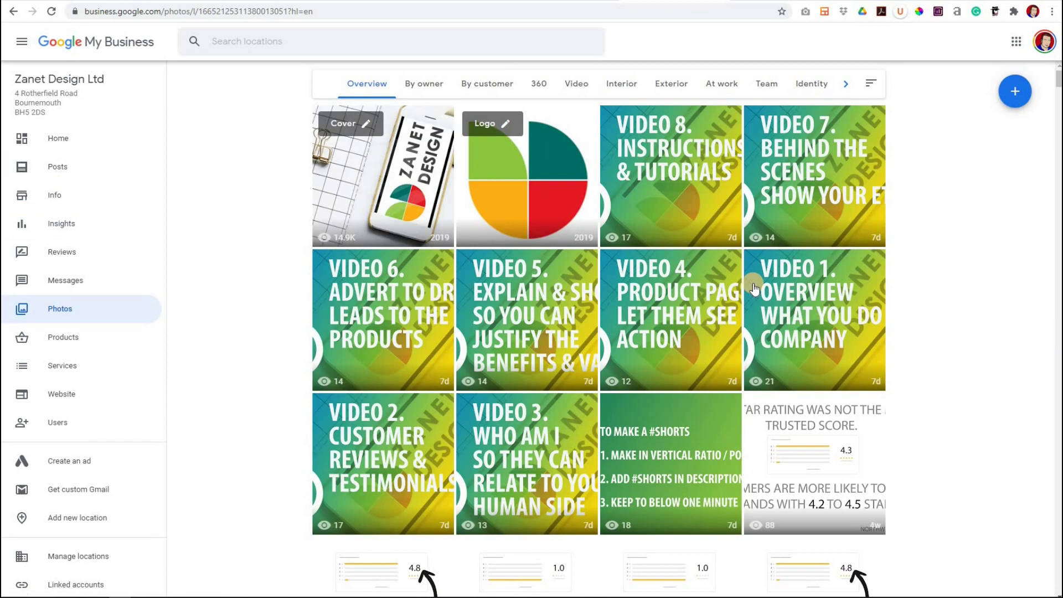
scroll(754, 287, "down", 15)
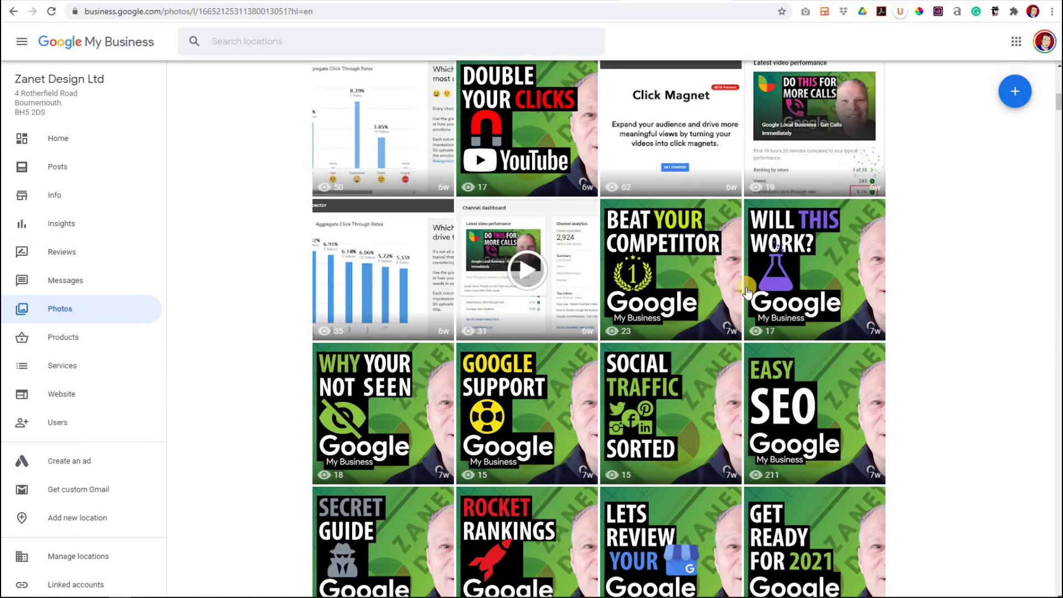
scroll(747, 291, "down", 3)
scroll(625, 363, "down", 15)
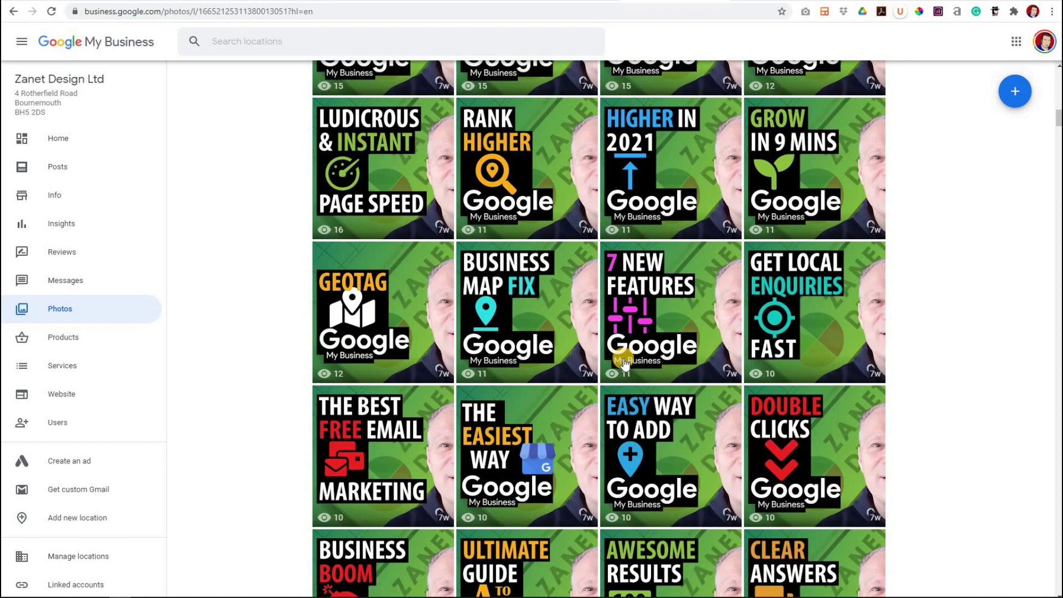
scroll(625, 363, "down", 8)
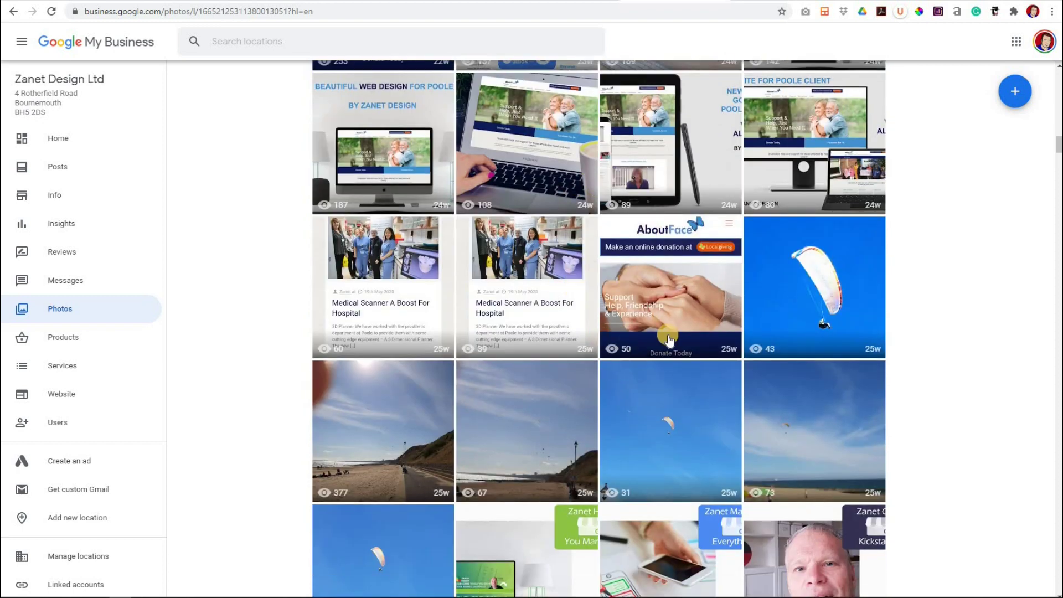
scroll(687, 339, "down", 8)
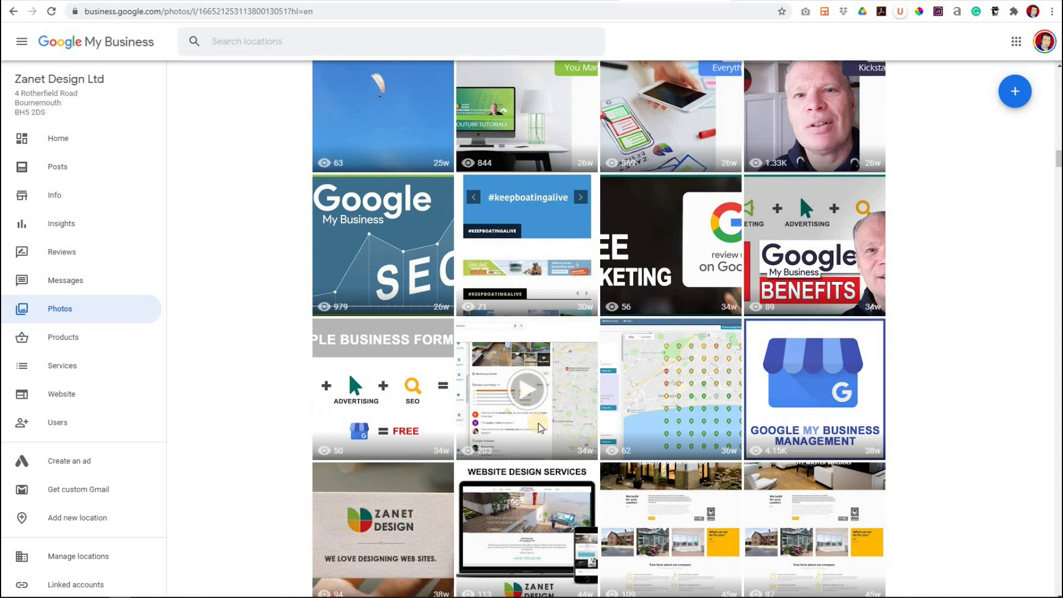
scroll(545, 523, "down", 3)
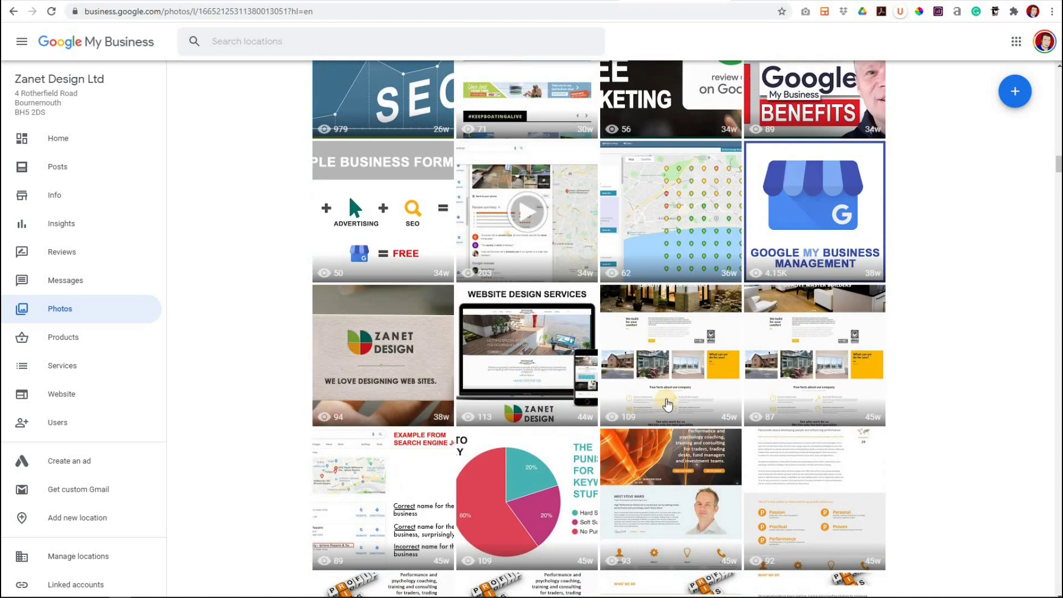
scroll(713, 332, "up", 7)
scroll(713, 323, "up", 14)
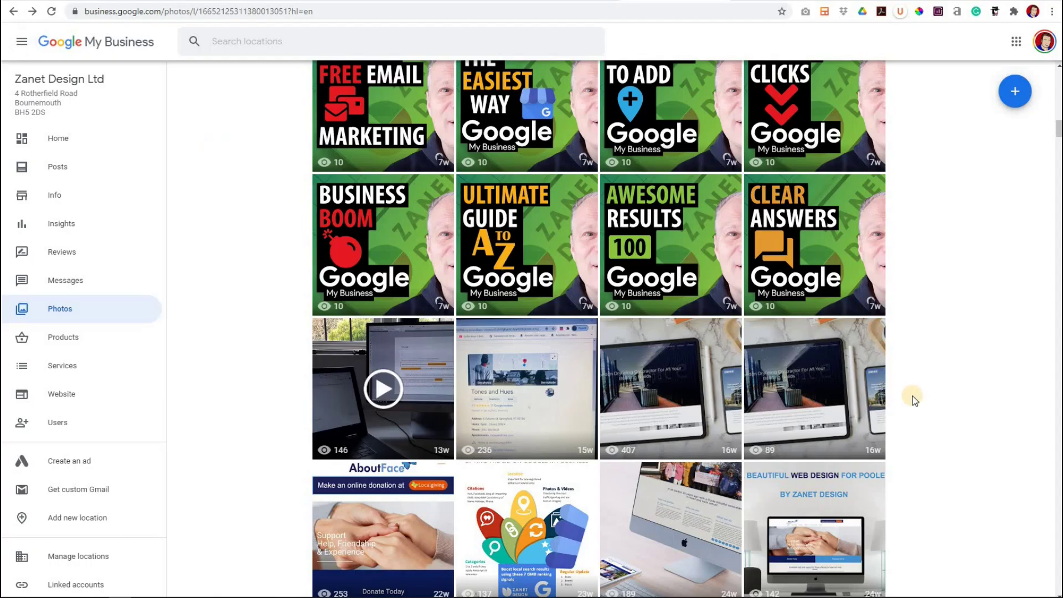
scroll(915, 398, "up", 1)
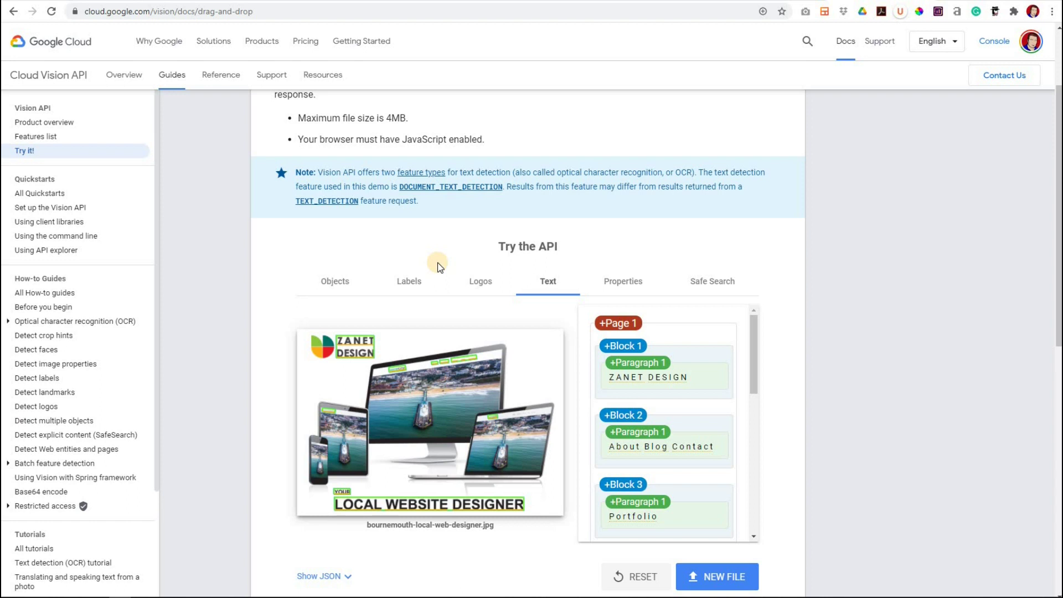
Scroll the detected text blocks such as ZANET DESIGN, About Blog Contact and Portfolio.
left_click_drag(753, 360, 620, 375)
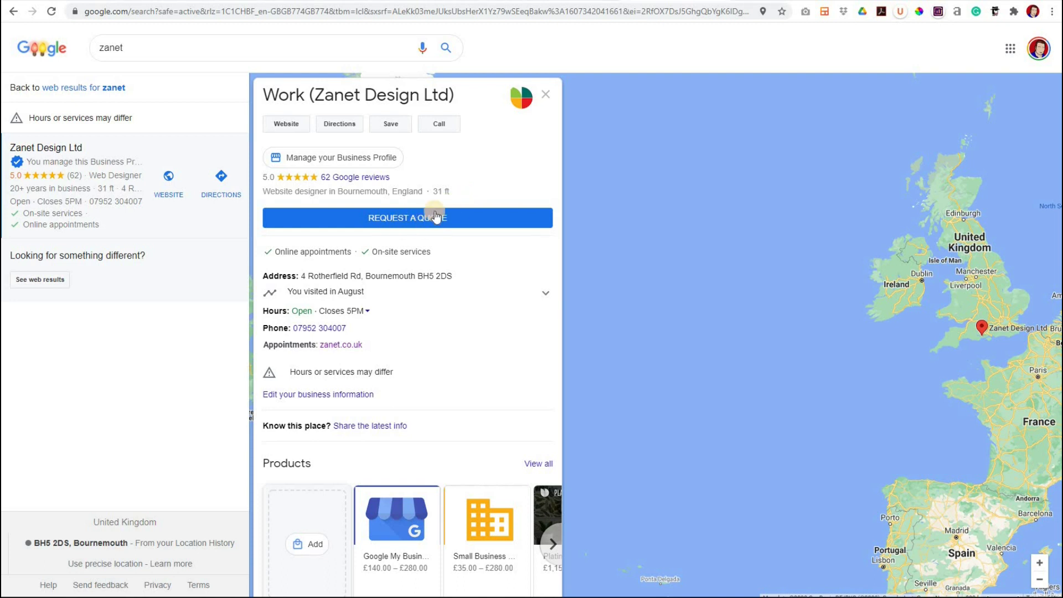
Follow the REQUEST A QUOTE link in Zanet Design Ltd's business panel.
left_click(464, 221)
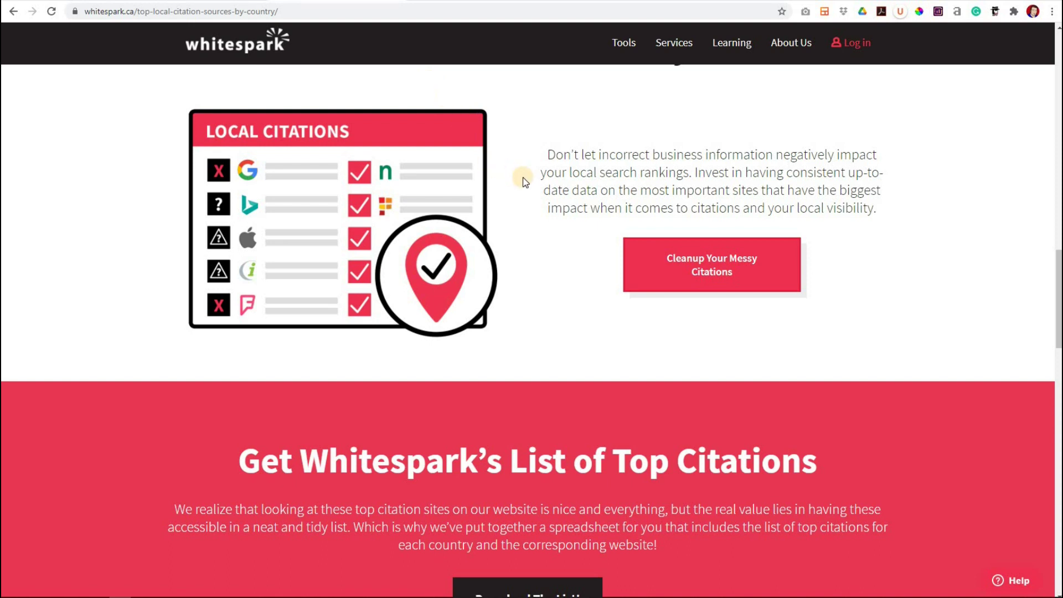
Select the United Kingdom flag to open Whitespark's UK top 30 citation sources page.
scroll(523, 182, "up", 3)
scroll(525, 182, "up", 7)
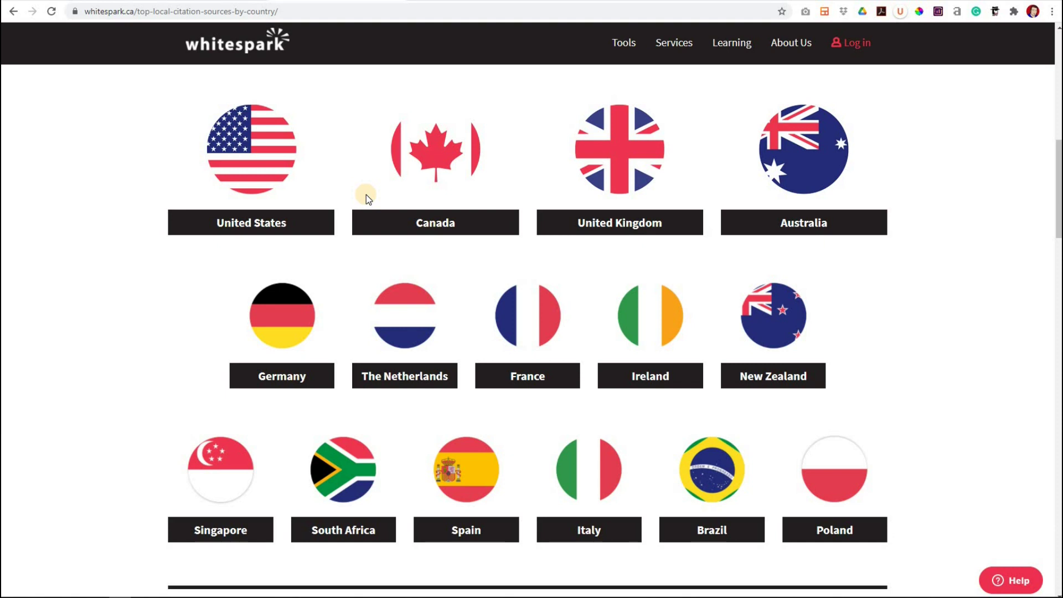
left_click(631, 151)
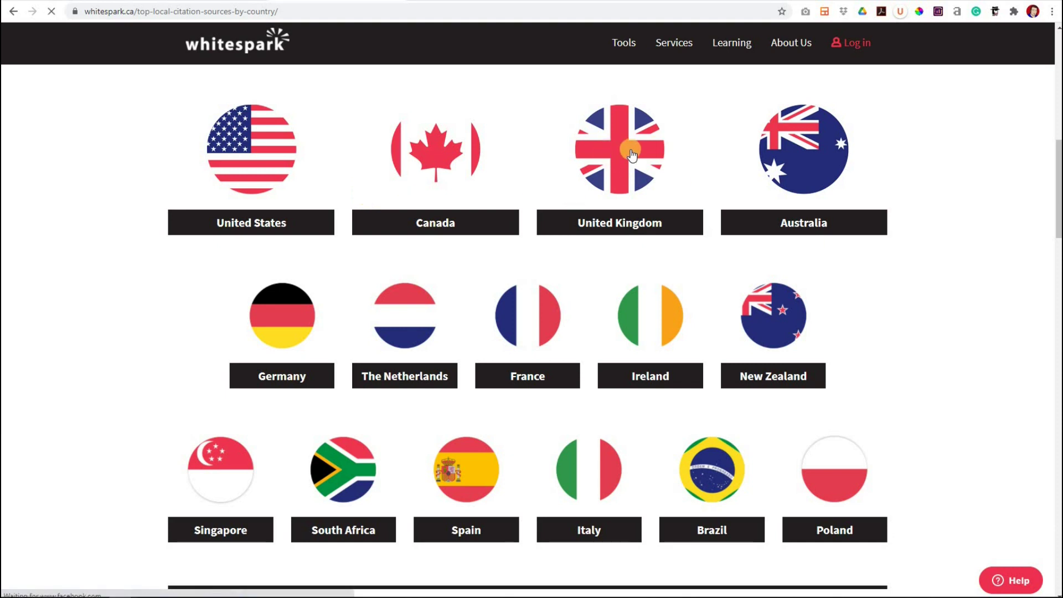
scroll(632, 160, "down", 15)
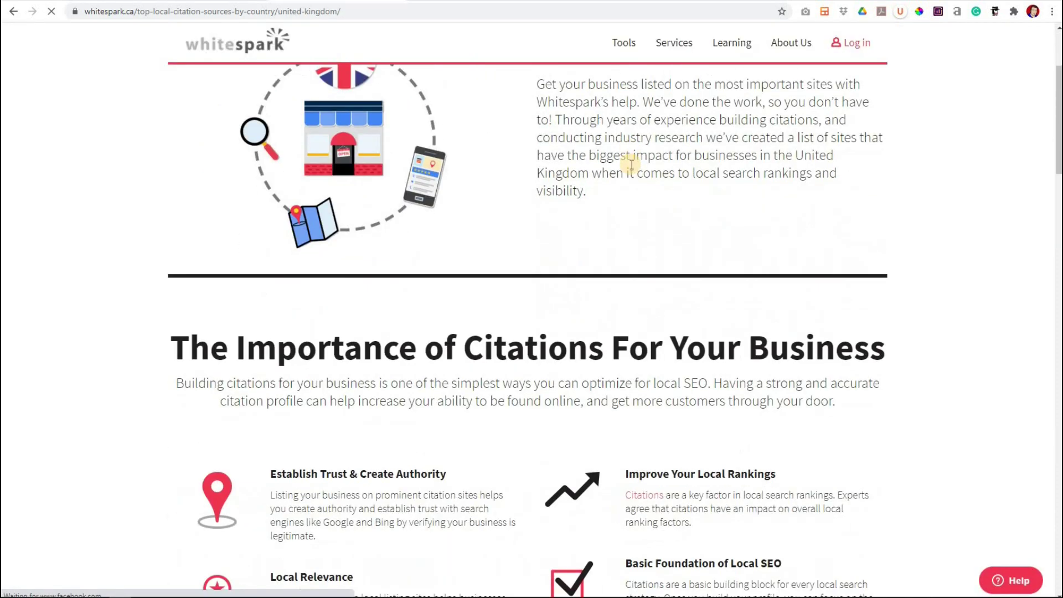